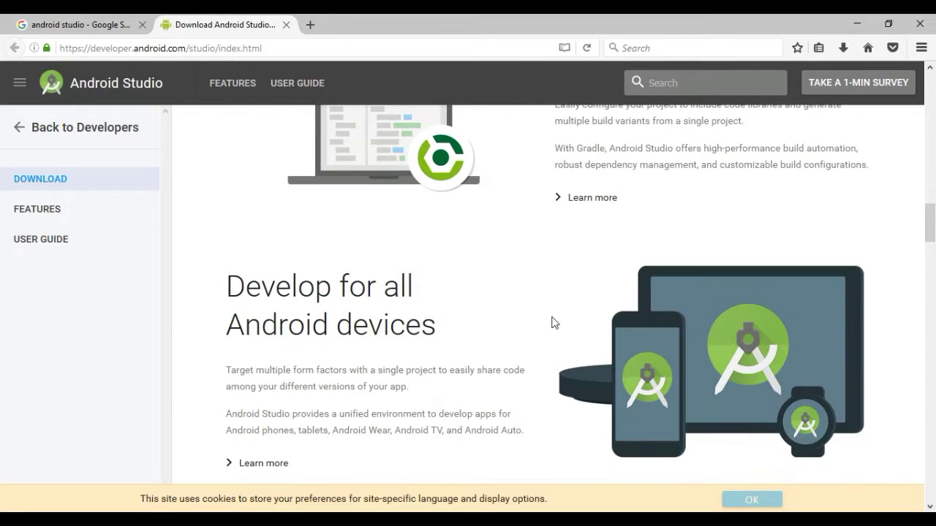
Step: Examine the Android Studio page's feature sections, system requirements and list of download packages
scroll(507, 307, "down", 3)
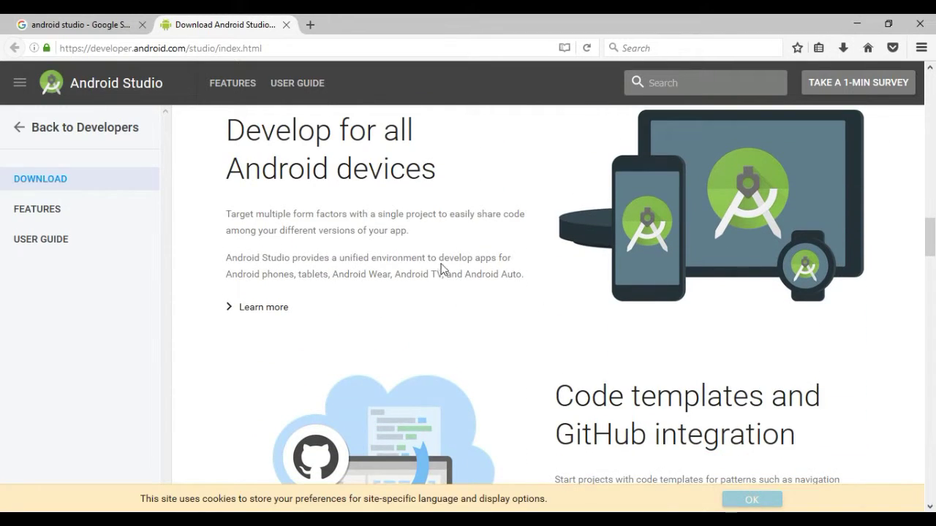
scroll(475, 270, "down", 8)
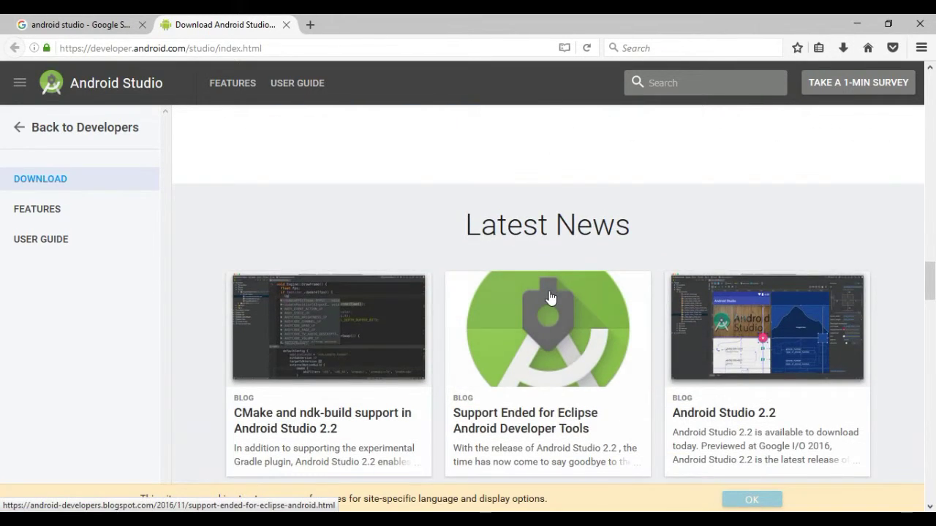
scroll(550, 296, "down", 3)
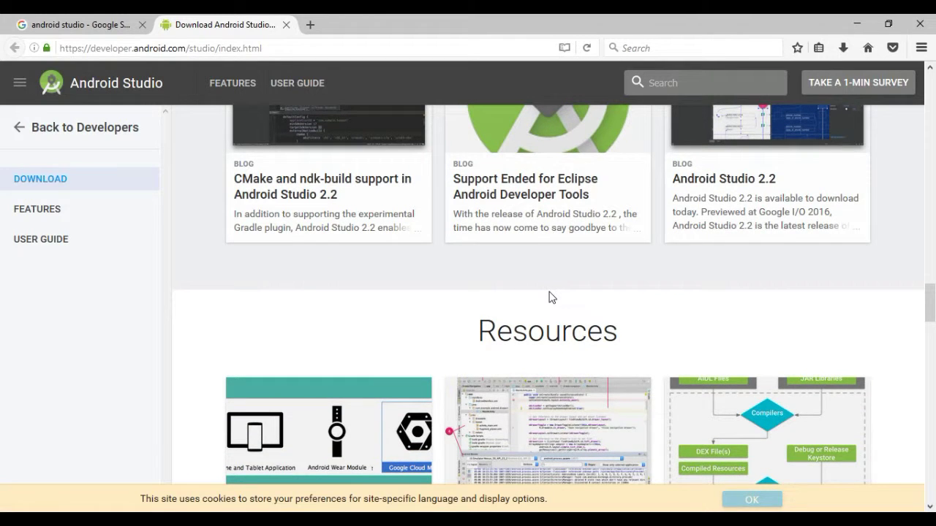
scroll(551, 296, "down", 10)
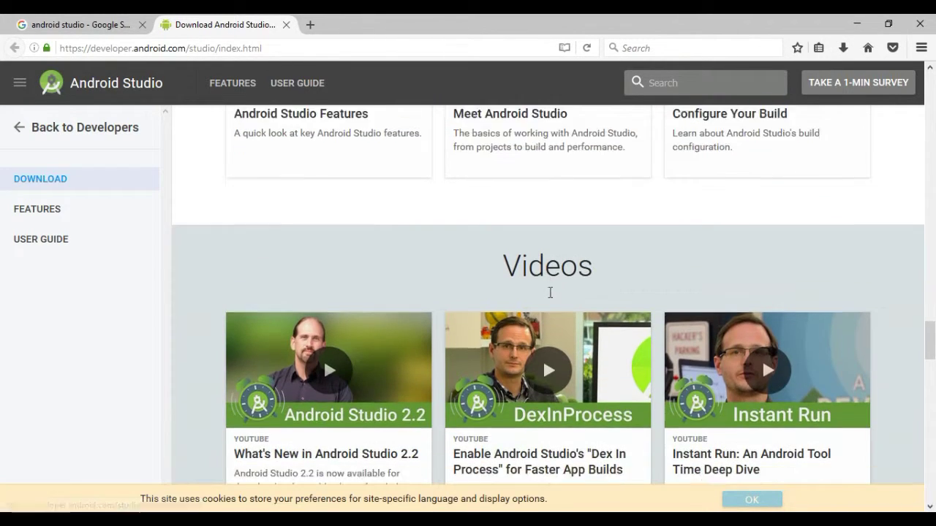
scroll(551, 296, "down", 4)
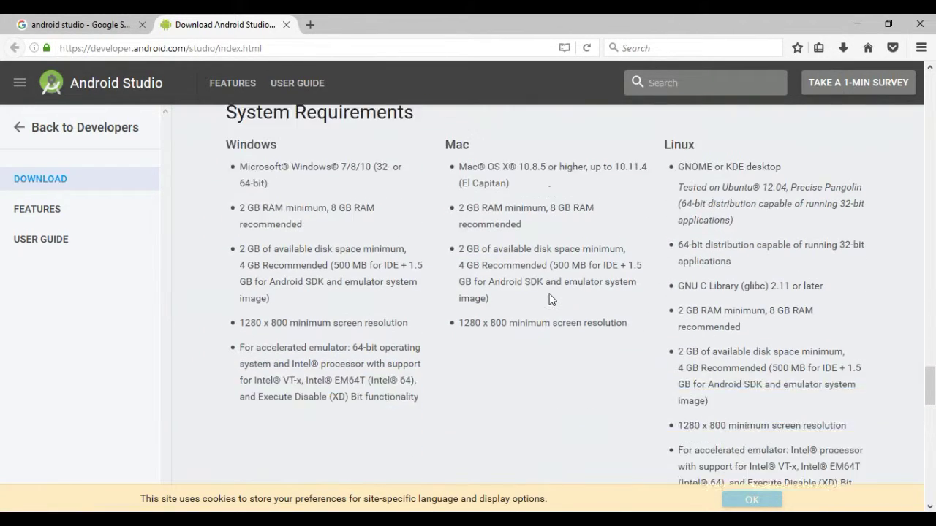
scroll(350, 188, "up", 2)
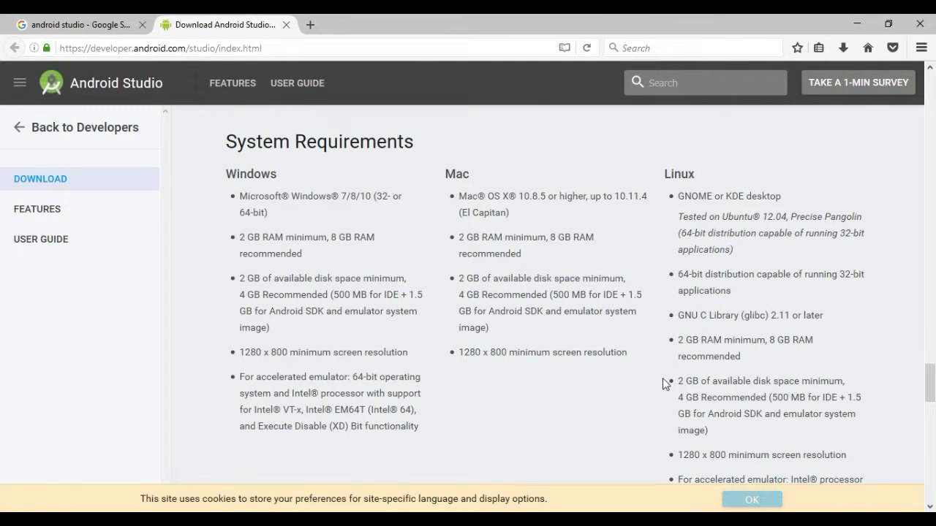
scroll(489, 392, "down", 5)
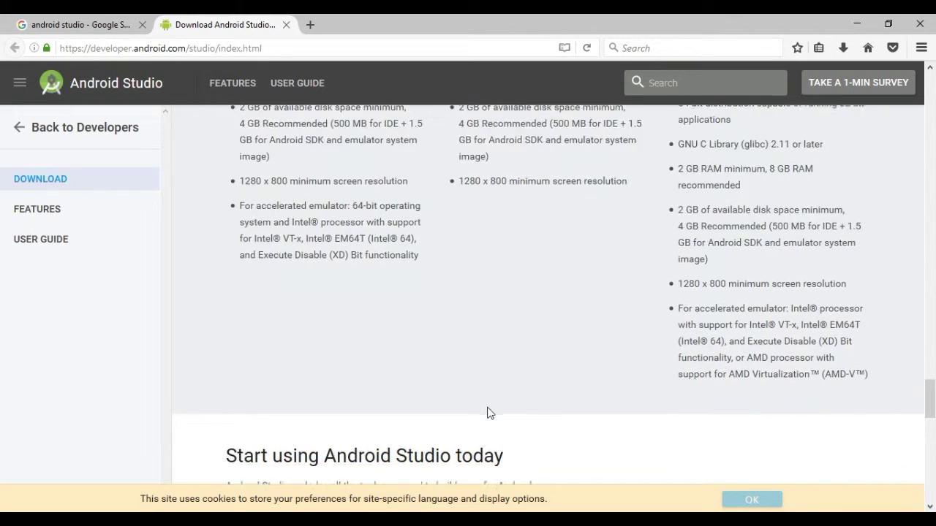
scroll(487, 410, "down", 1)
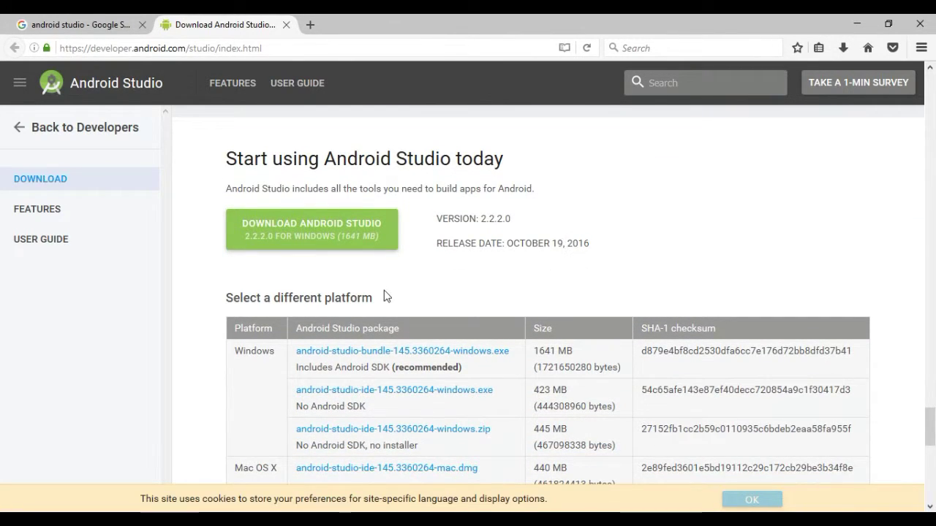
scroll(382, 295, "down", 1)
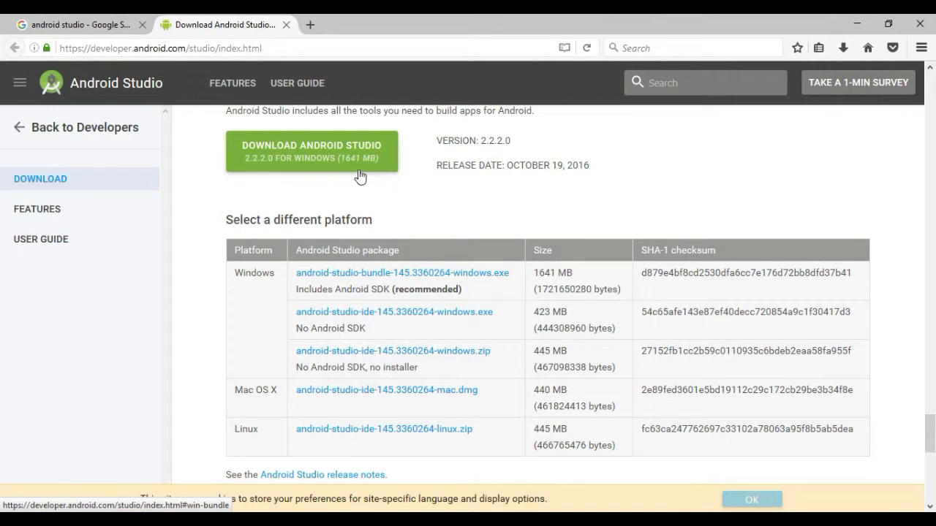
Step: Accept the terms and conditions and start downloading Android Studio 2.2.2.0 for Windows to the Programs downloads folder
left_click(305, 161)
scroll(609, 236, "down", 15)
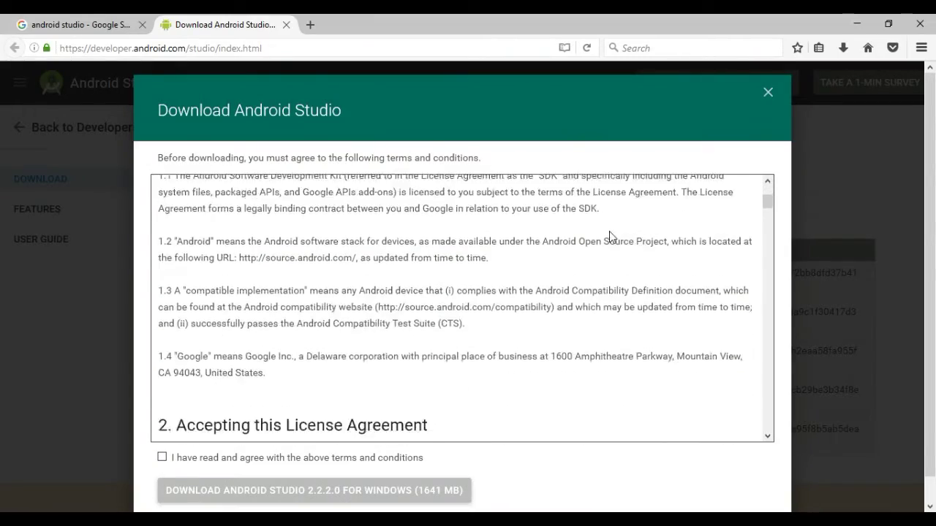
scroll(549, 337, "down", 5)
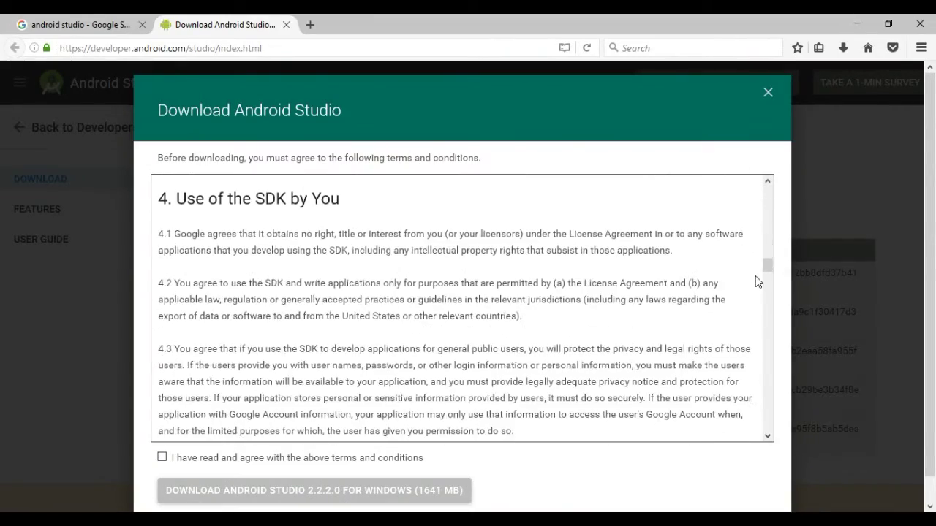
left_click_drag(765, 266, 769, 441)
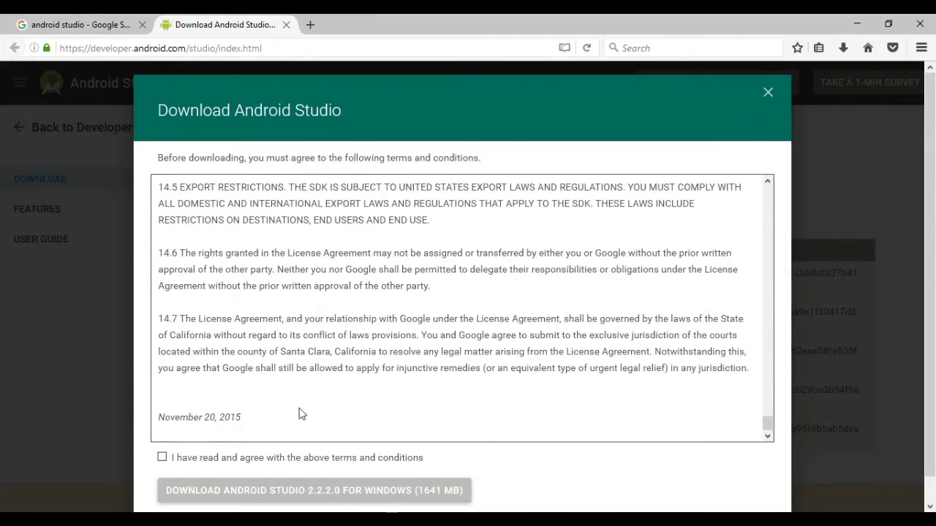
left_click(162, 458)
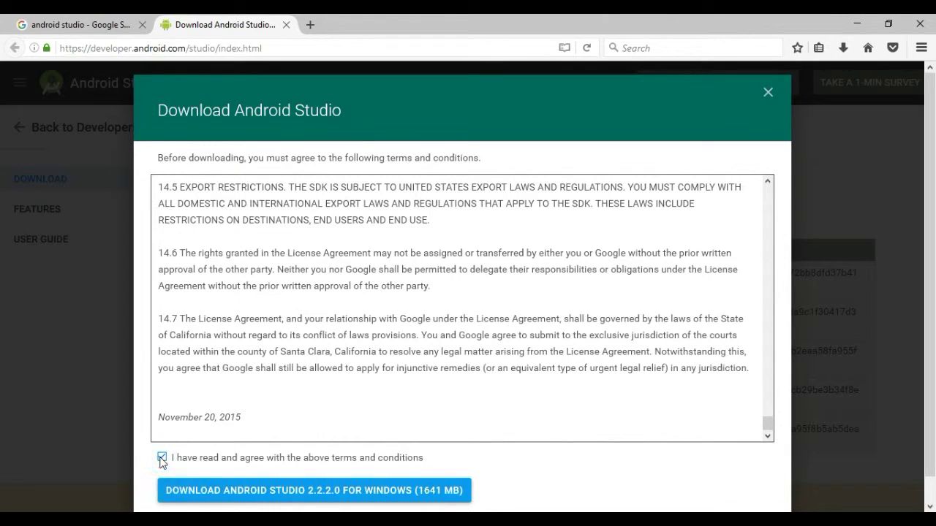
left_click(320, 495)
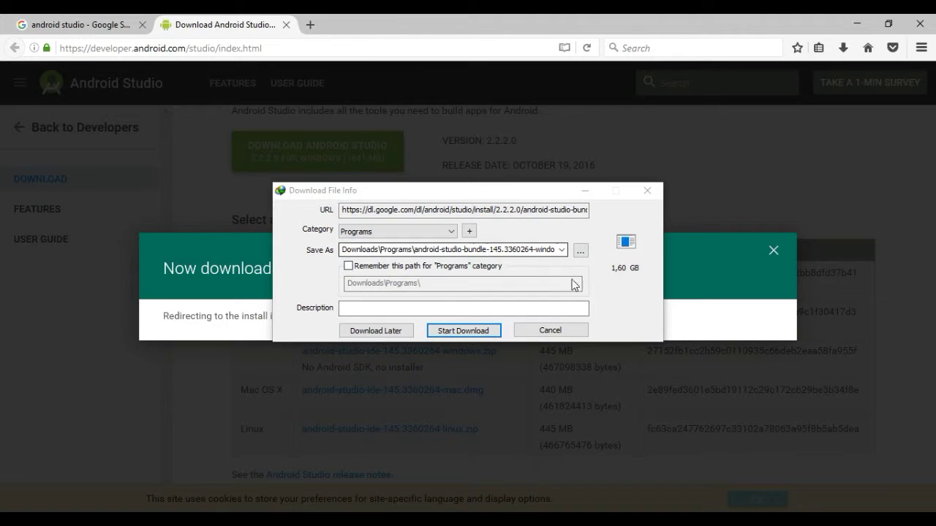
left_click(444, 330)
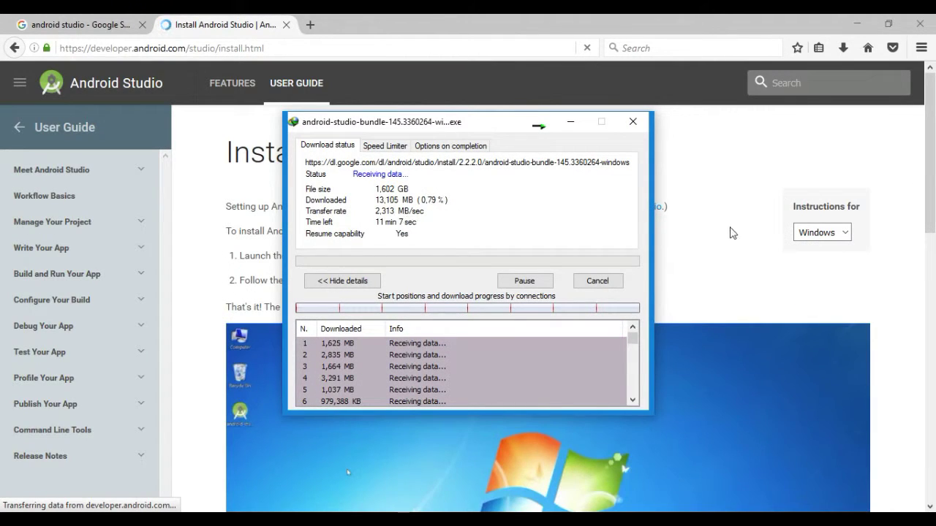
Step: Look over the Install Android Studio instructions for Windows and minimize the browser
left_click(929, 141)
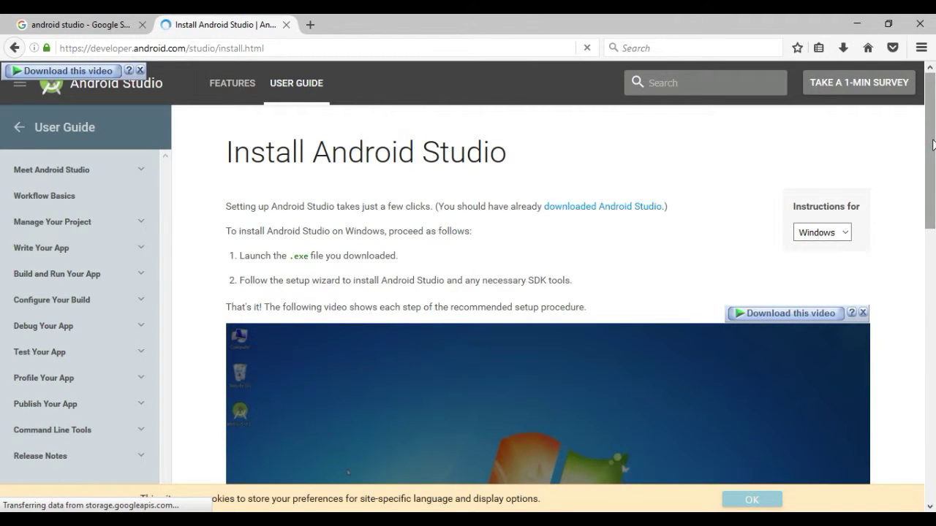
scroll(667, 216, "down", 4)
scroll(667, 221, "up", 2)
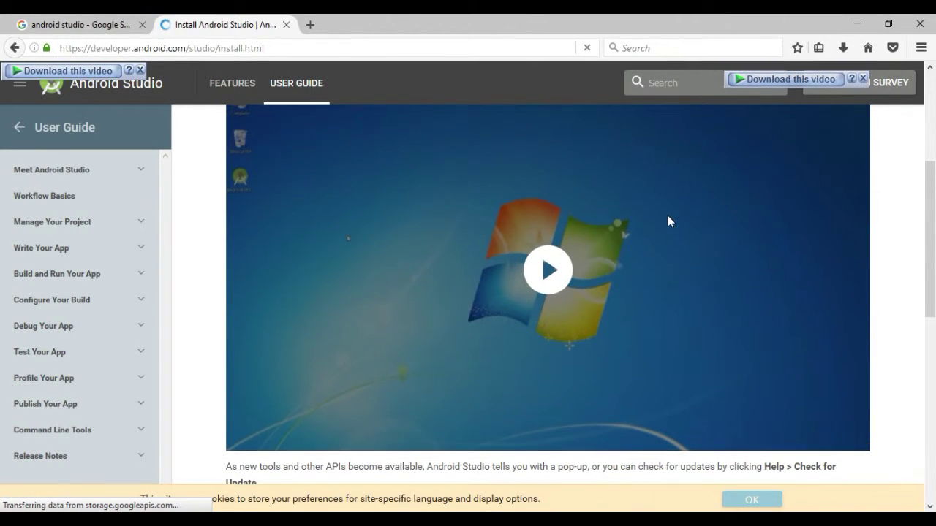
scroll(660, 231, "up", 2)
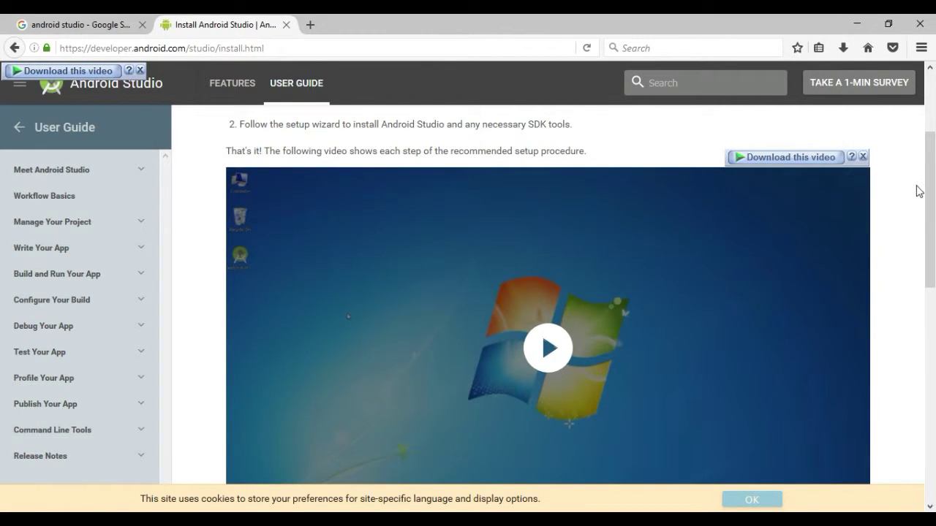
left_click_drag(929, 179, 930, 201)
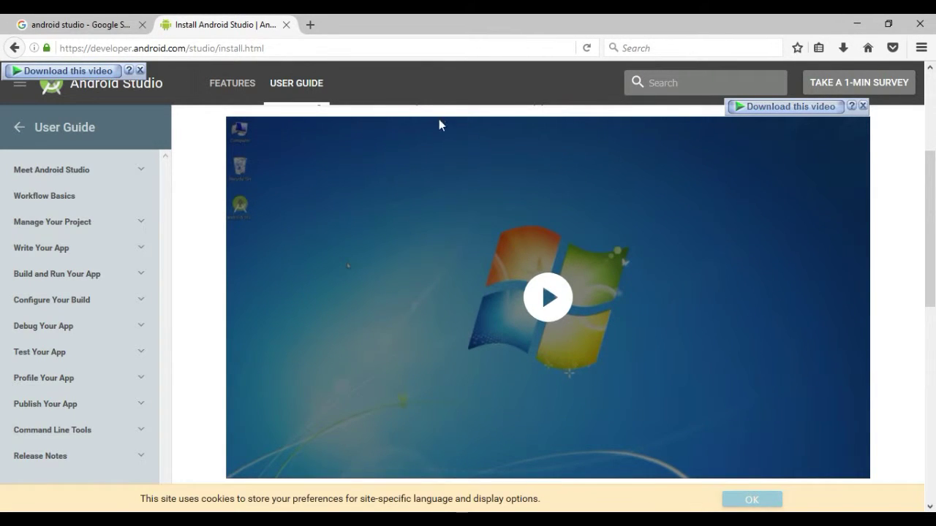
left_click(856, 24)
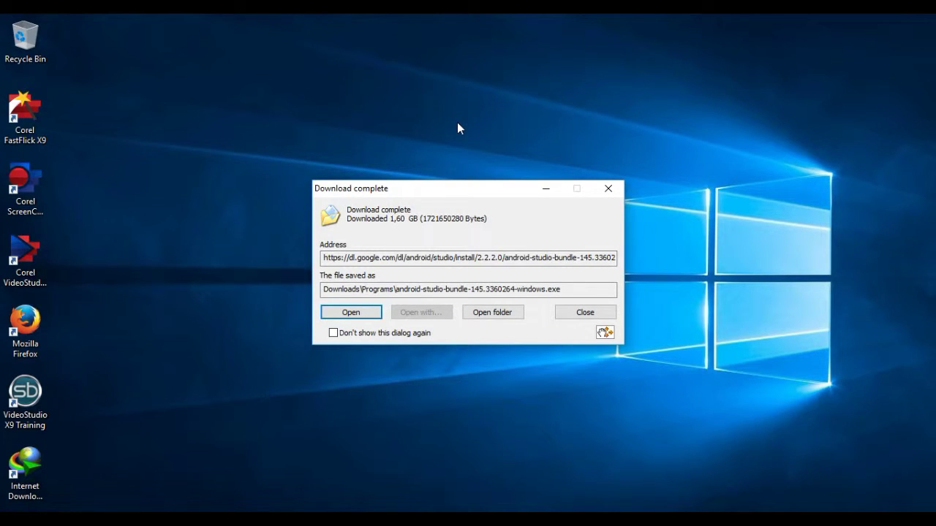
Step: Open the finished download's folder, launch the android-studio-bundle-145.3360264-windows installer and minimize the folder window
left_click(492, 314)
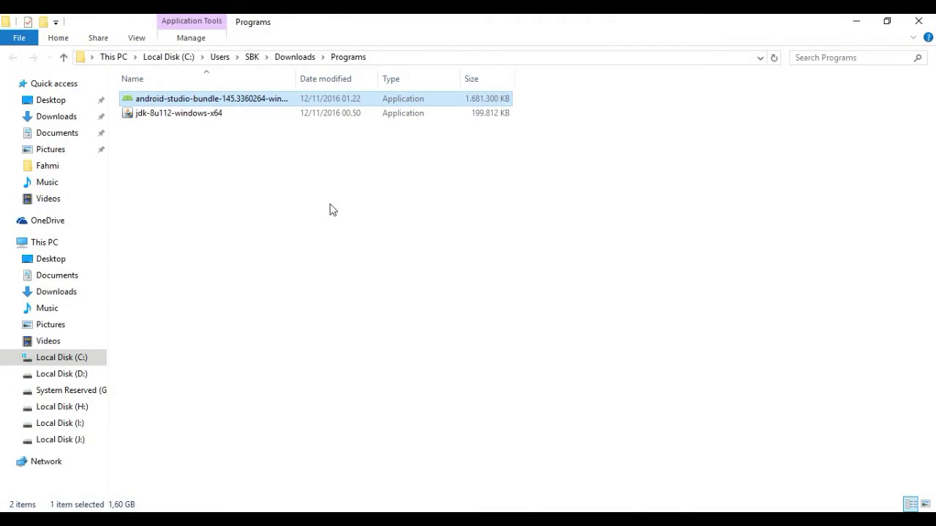
double_click(215, 99)
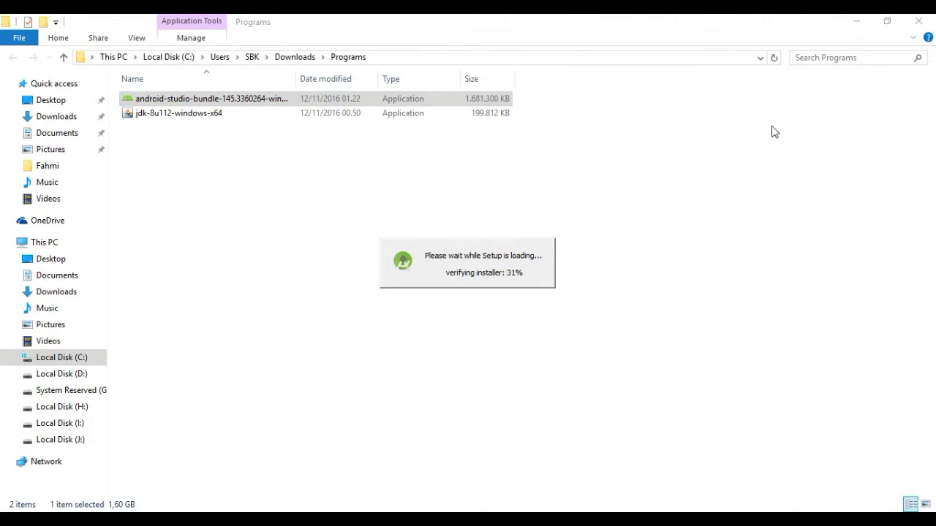
left_click(856, 20)
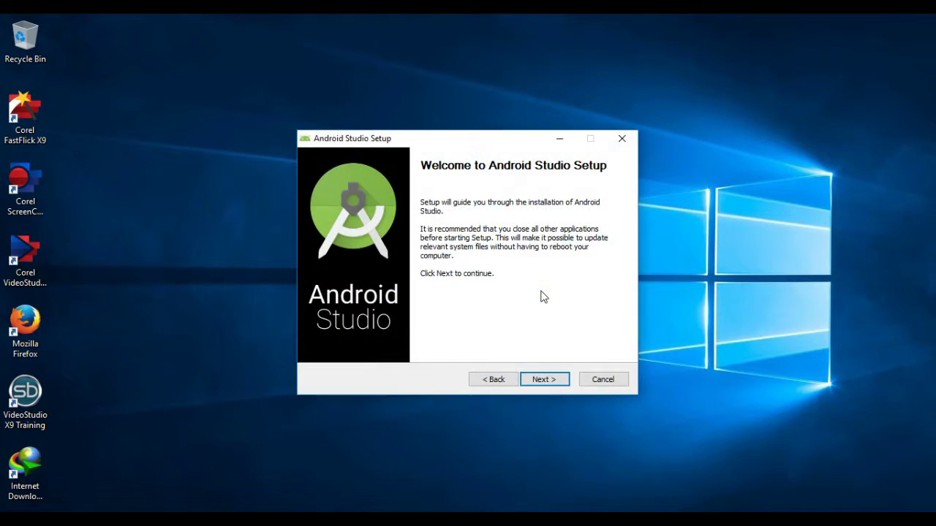
Step: Install Android Studio with Android SDK and Android Virtual Device, keeping the default locations and Start menu folder, and finish without starting it
left_click(544, 380)
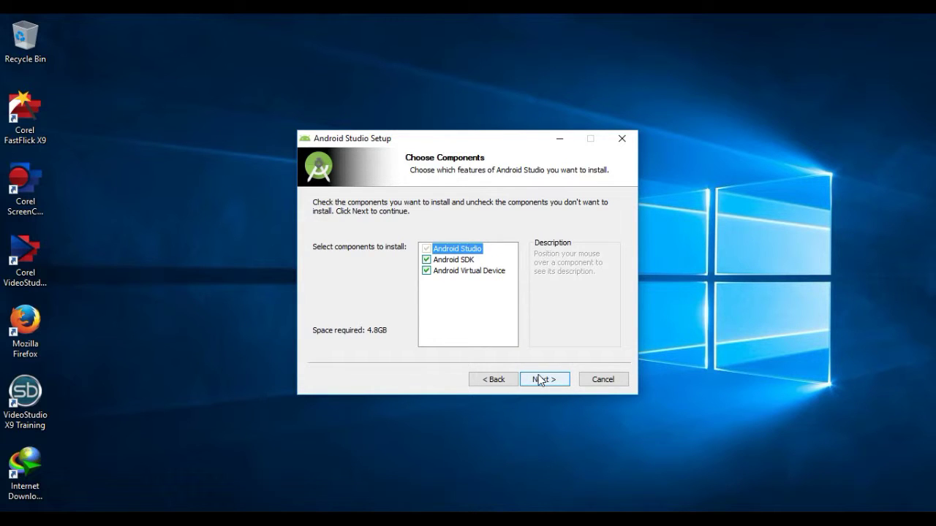
left_click(541, 380)
left_click(541, 381)
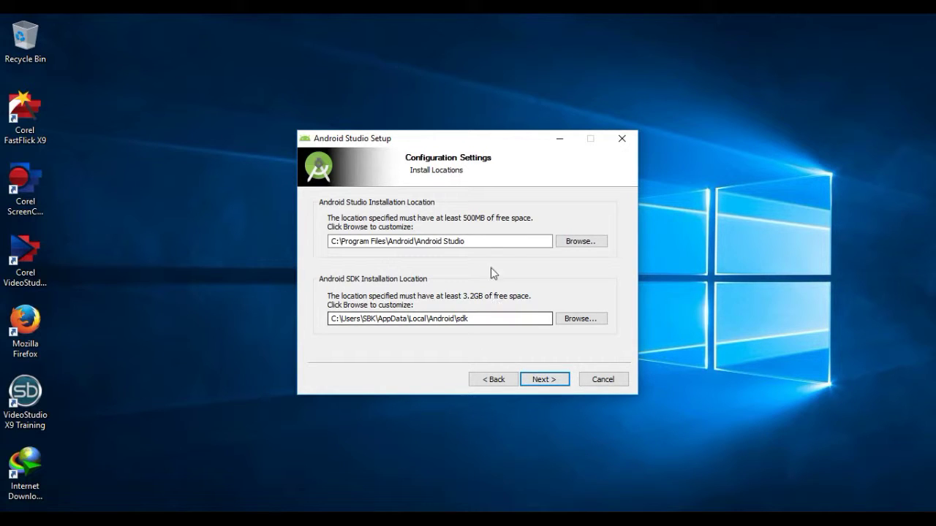
left_click(550, 383)
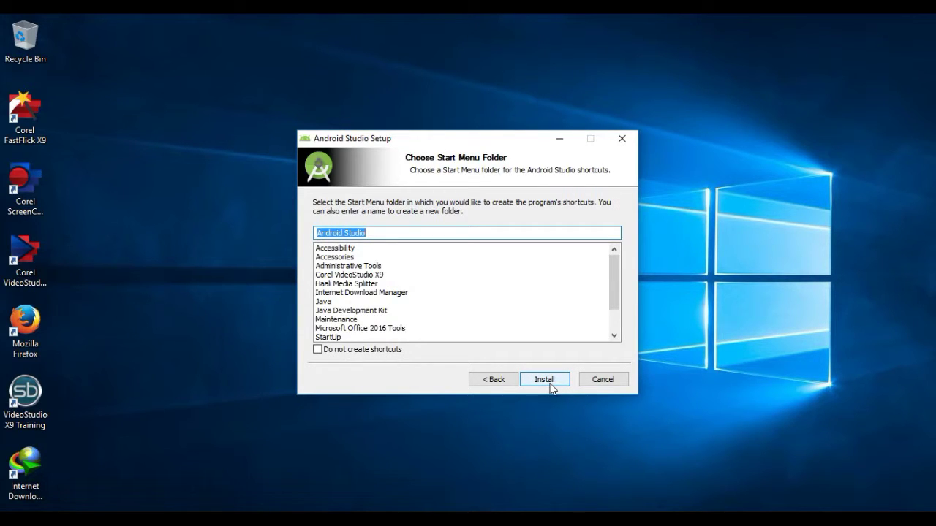
left_click(550, 384)
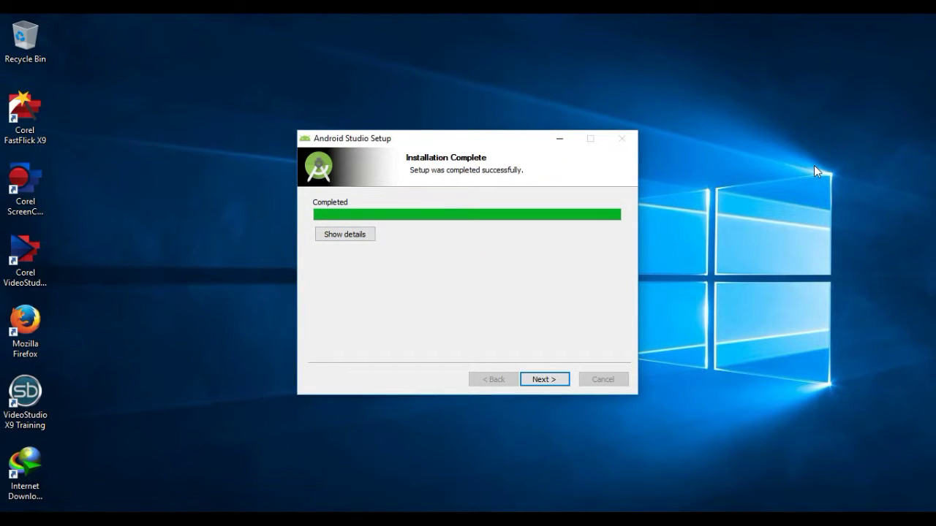
left_click(543, 380)
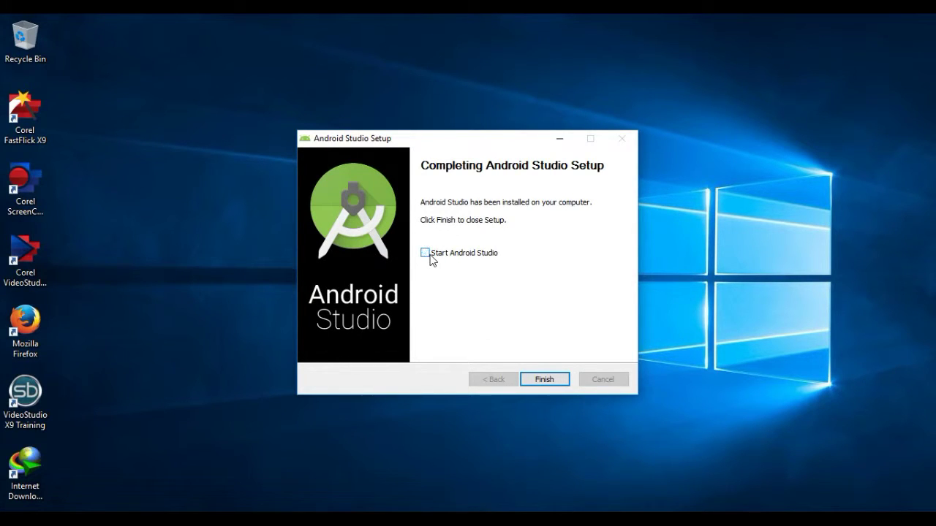
left_click(550, 381)
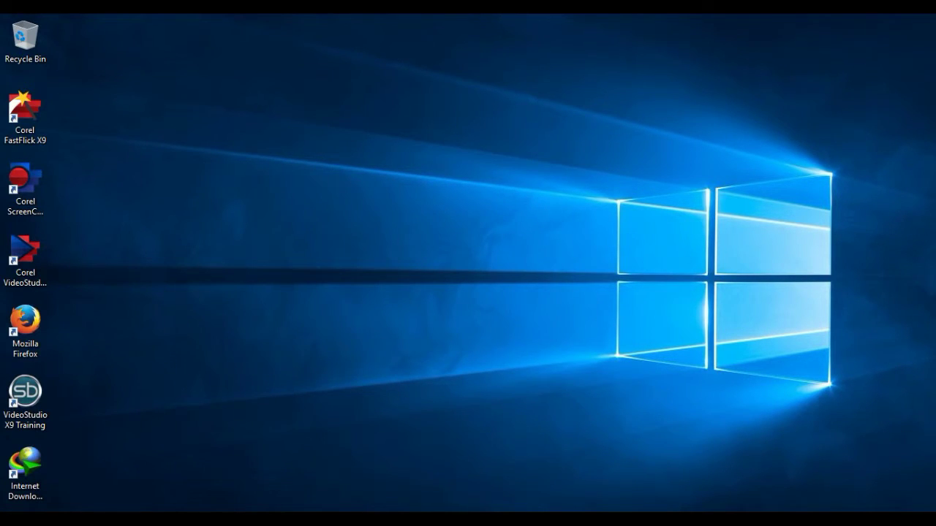
Step: Run the newly installed Android Studio as administrator from the Start menu's recently added apps
key("super")
left_click(48, 503)
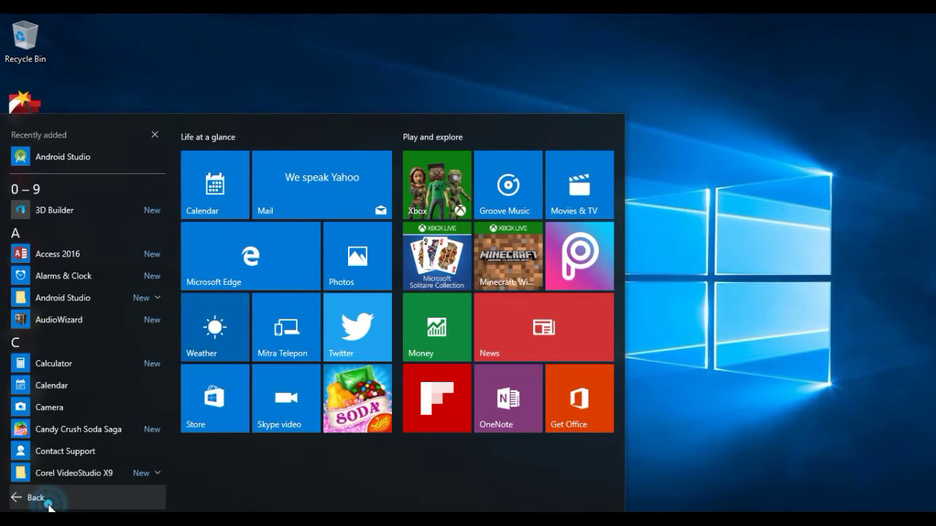
right_click(84, 156)
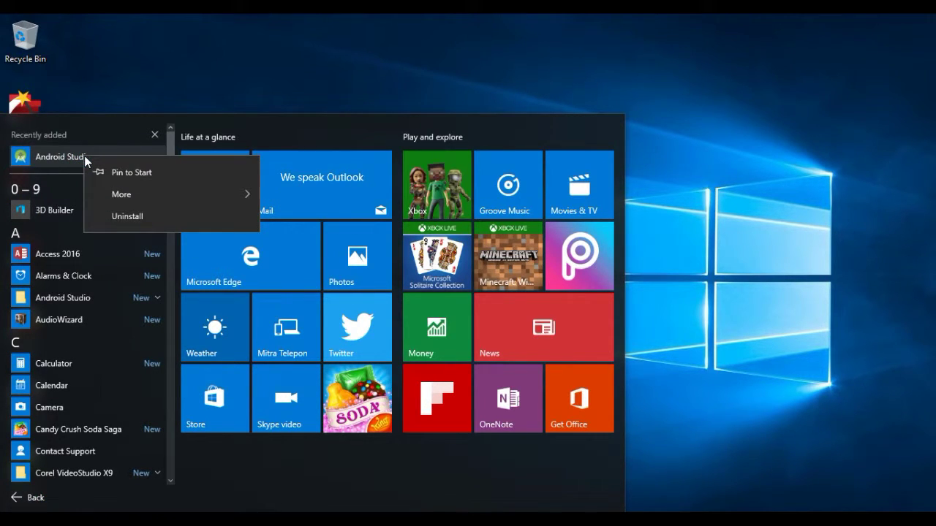
mouse_move(153, 194)
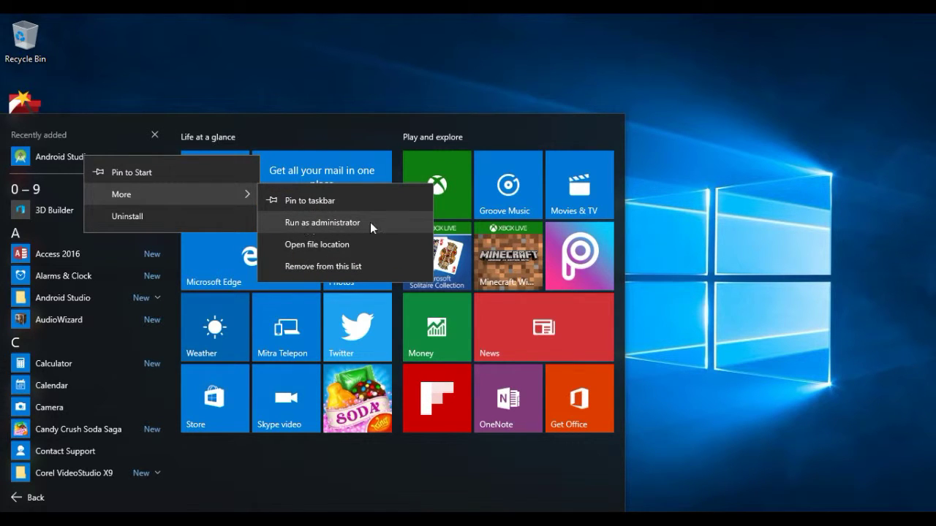
left_click(351, 221)
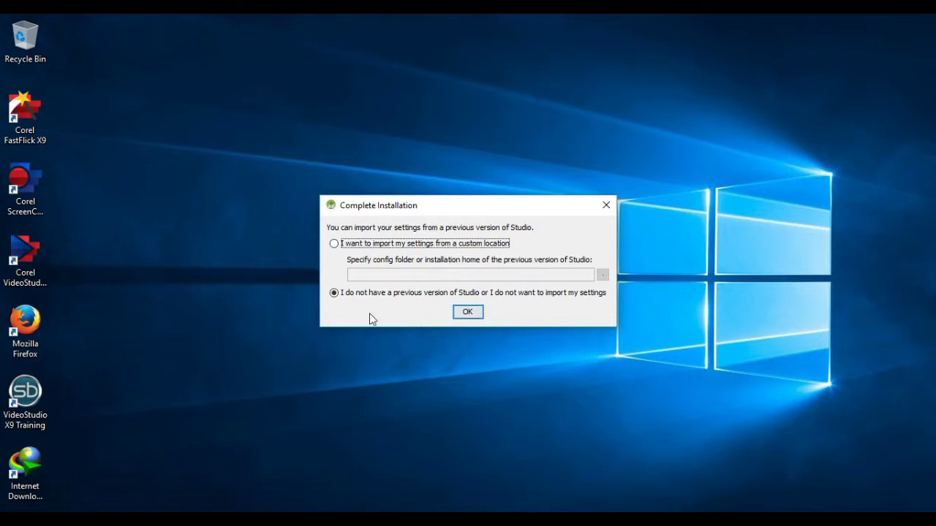
Step: Complete the first-run setup without importing previous settings, choosing the Standard install type and downloading the SDK components with details shown
left_click(468, 313)
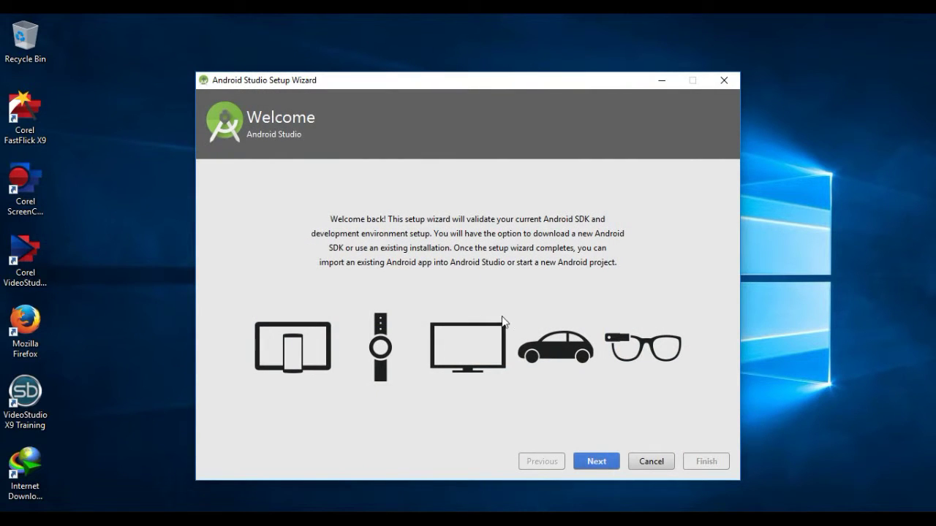
left_click(602, 461)
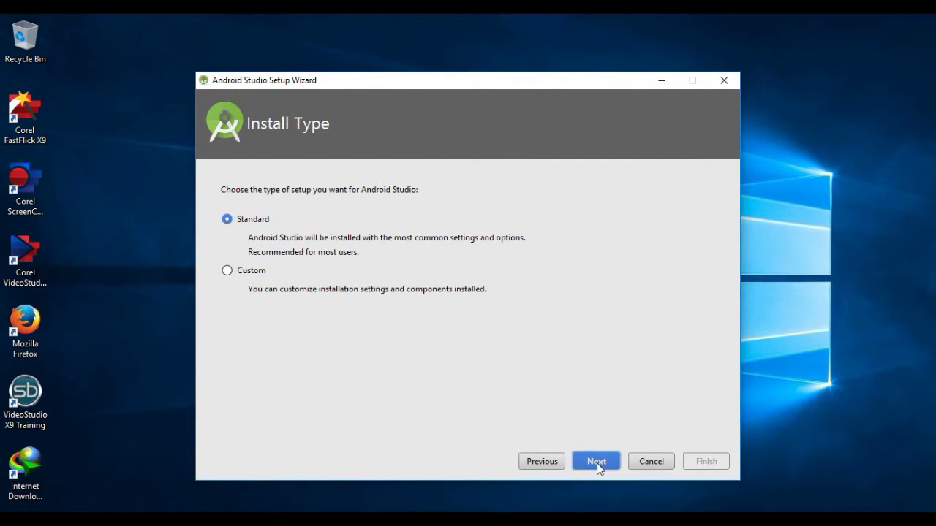
left_click(596, 462)
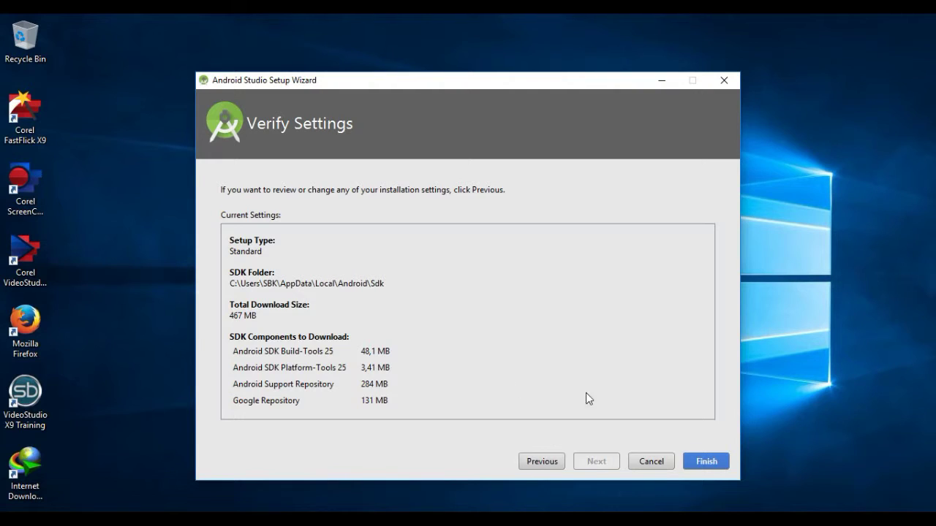
left_click(712, 462)
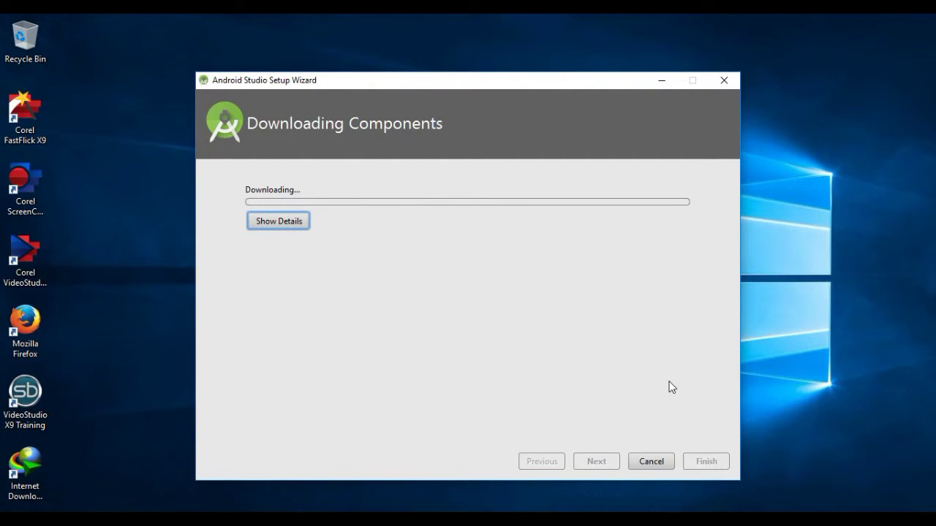
left_click(298, 221)
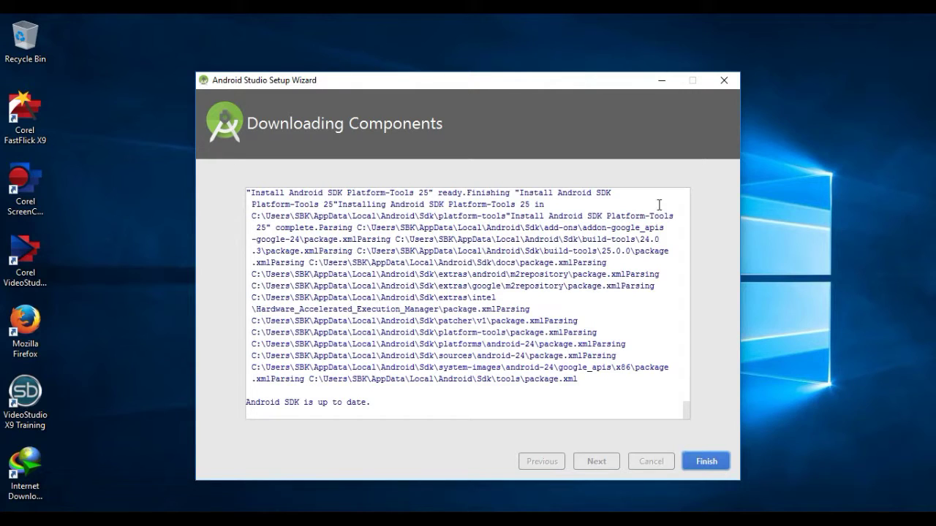
left_click(718, 462)
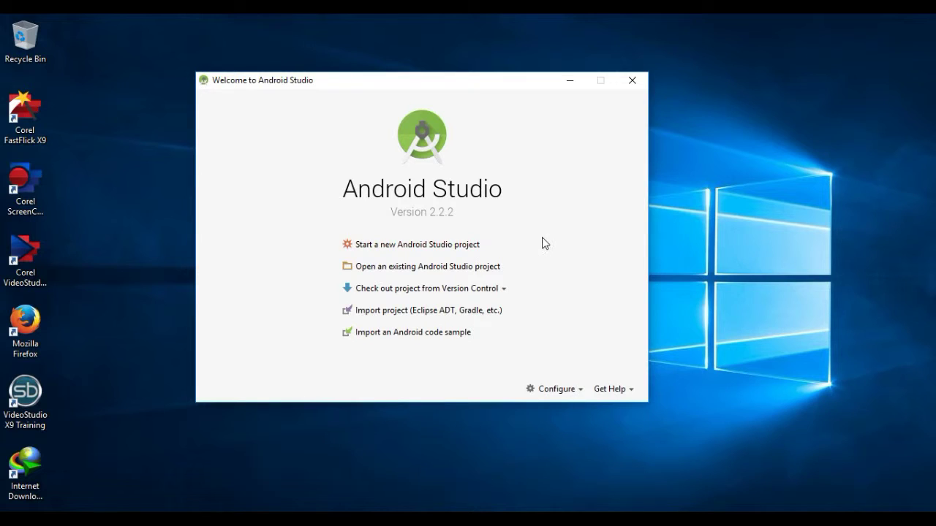
Step: Open the SDK Manager and look over the SDK platforms, SDK tools and SDK update sites
left_click(576, 397)
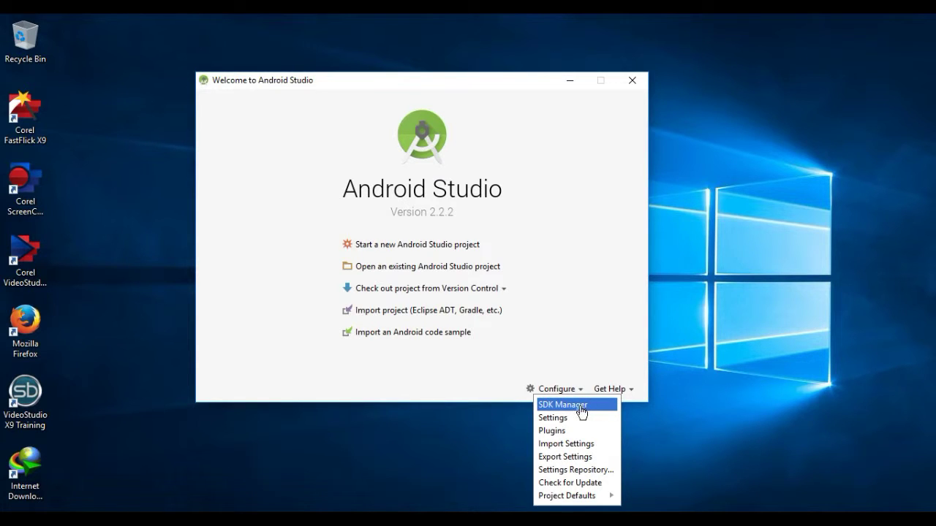
left_click(582, 411)
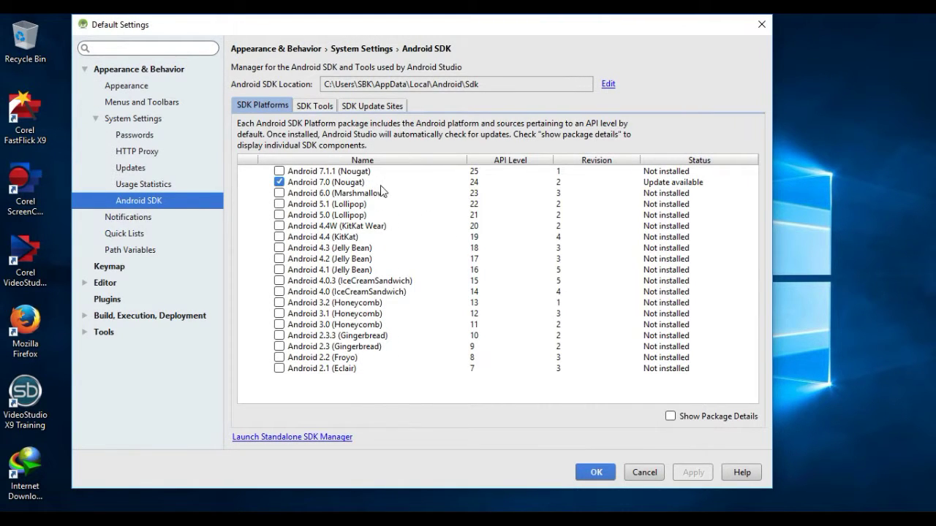
left_click(310, 109)
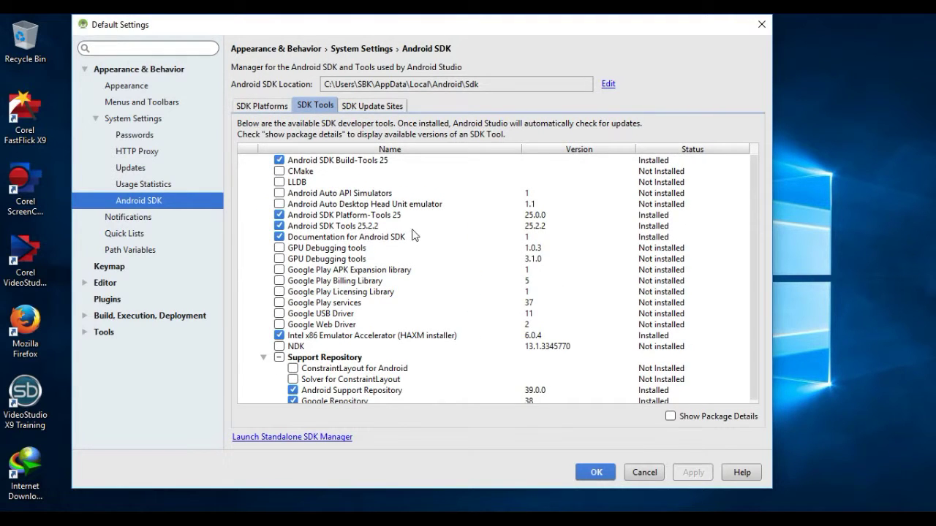
scroll(415, 243, "down", 1)
left_click(372, 106)
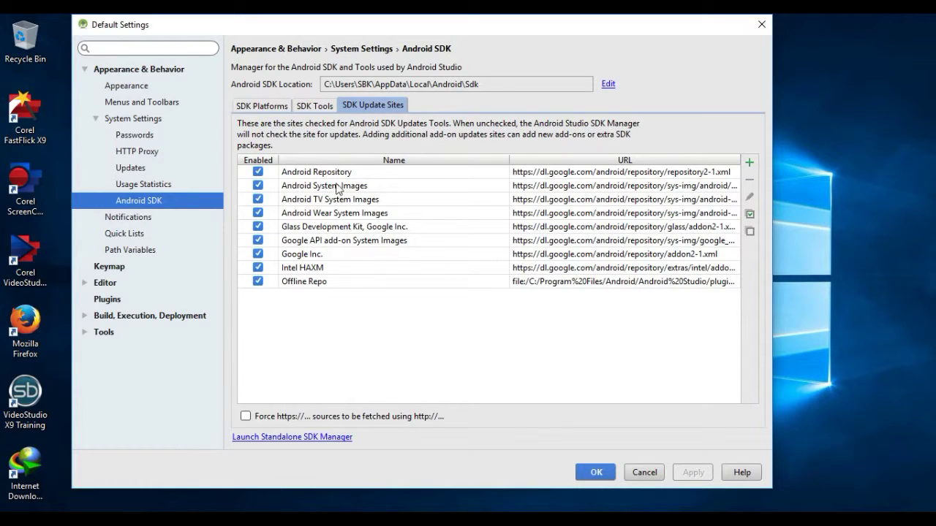
left_click(269, 106)
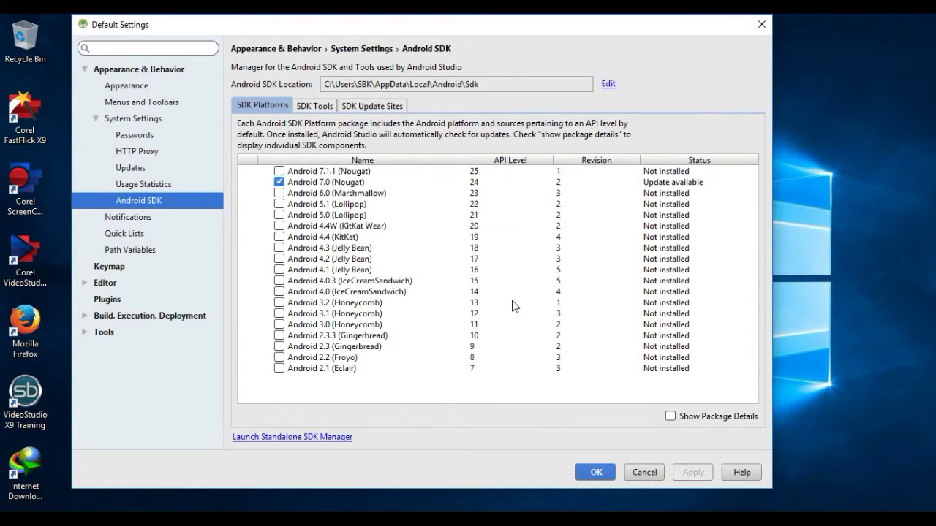
Step: Launch the standalone SDK Manager, accept the Android SDK License and install the five preselected packages, including SDK Platform Android 7.1.1
left_click(312, 439)
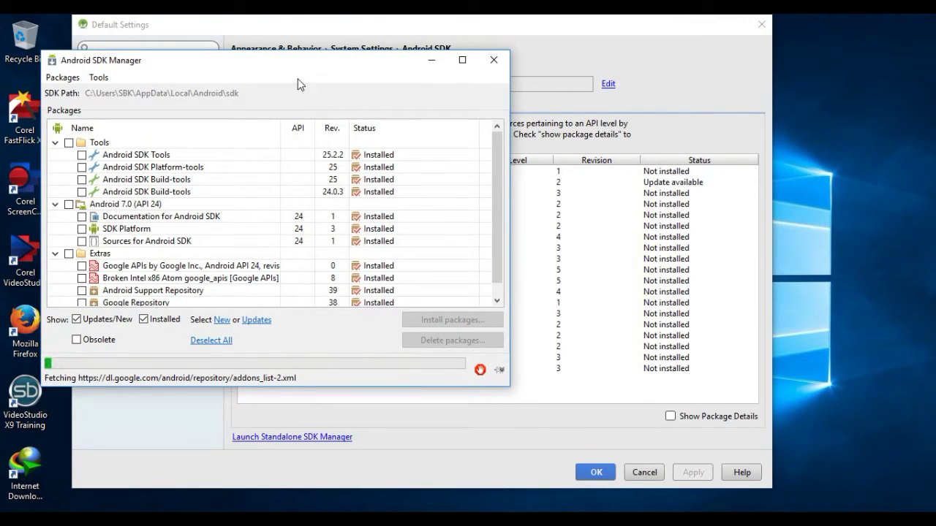
left_click_drag(297, 78, 409, 75)
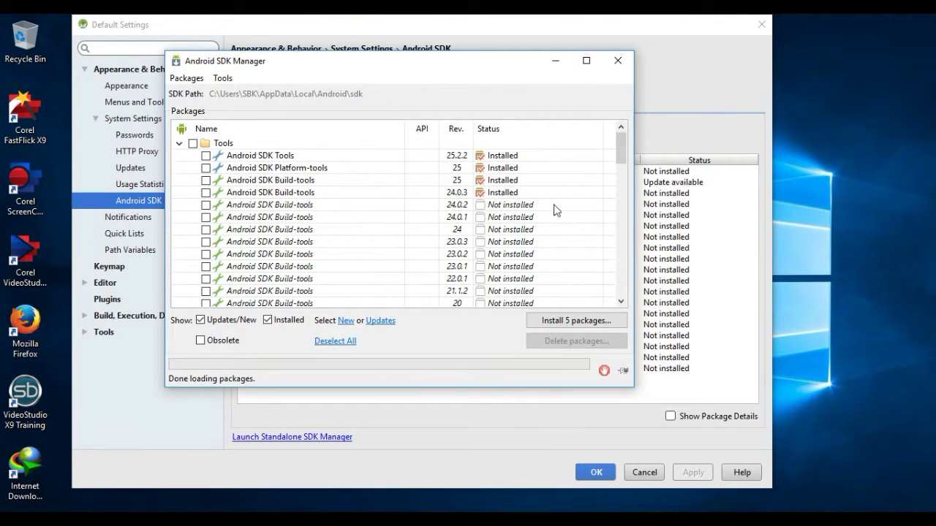
mouse_move(621, 151)
left_mouse_down()
mouse_move(616, 278)
mouse_move(624, 138)
mouse_move(620, 151)
left_mouse_up()
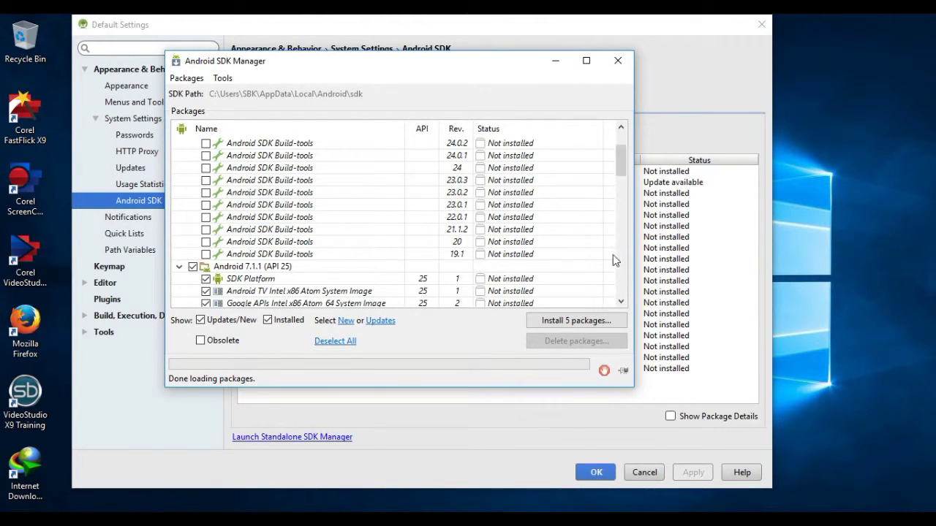
left_click(577, 322)
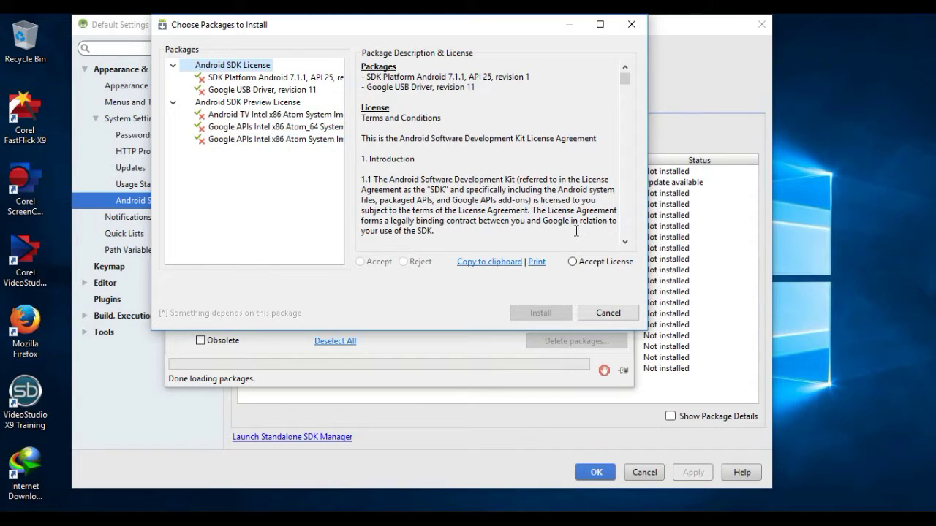
left_click(573, 261)
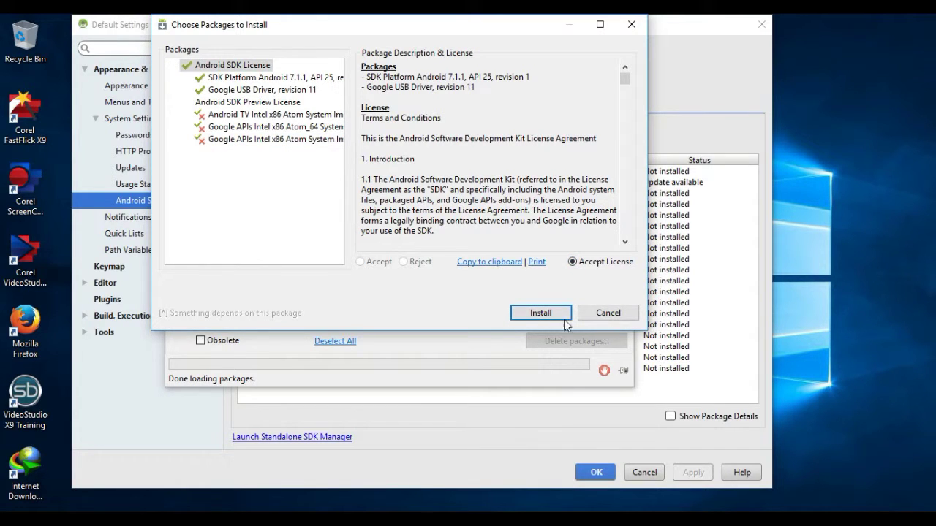
left_click(538, 314)
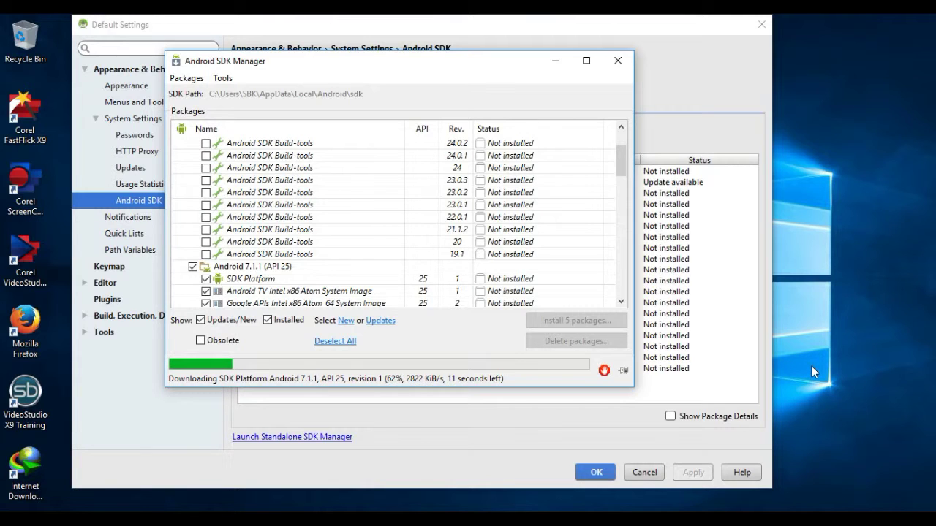
left_click(812, 368)
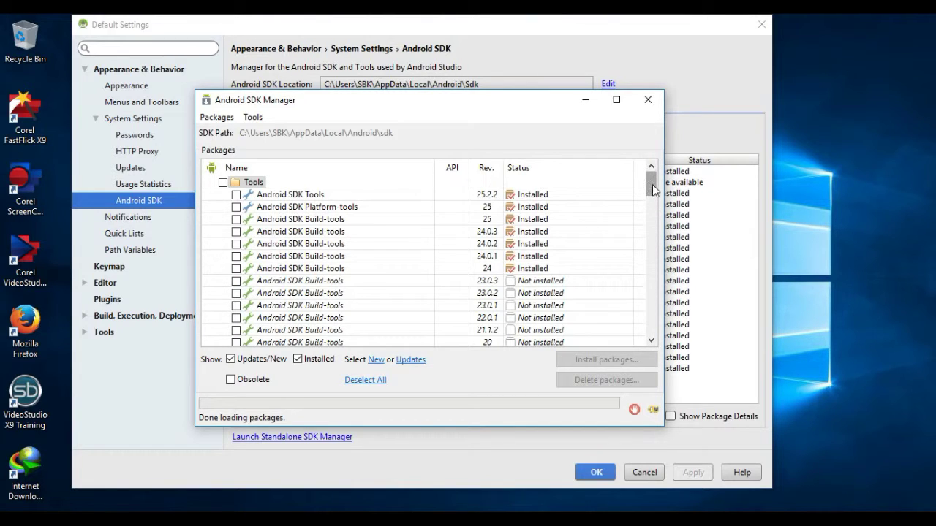
Step: Check the package installation status in the standalone SDK Manager, collapse the Android 2.3.1 and 2.3.3 groups, and close it
left_click_drag(648, 181, 648, 292)
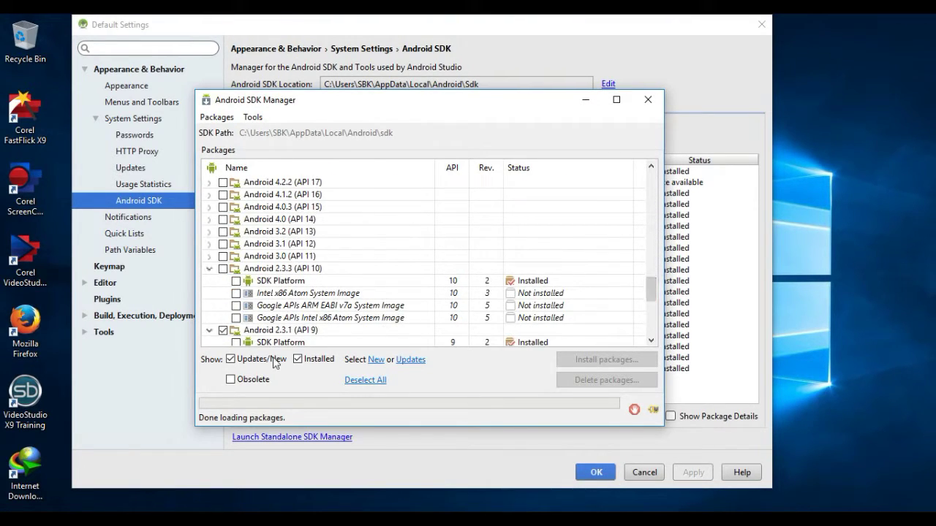
left_click(210, 330)
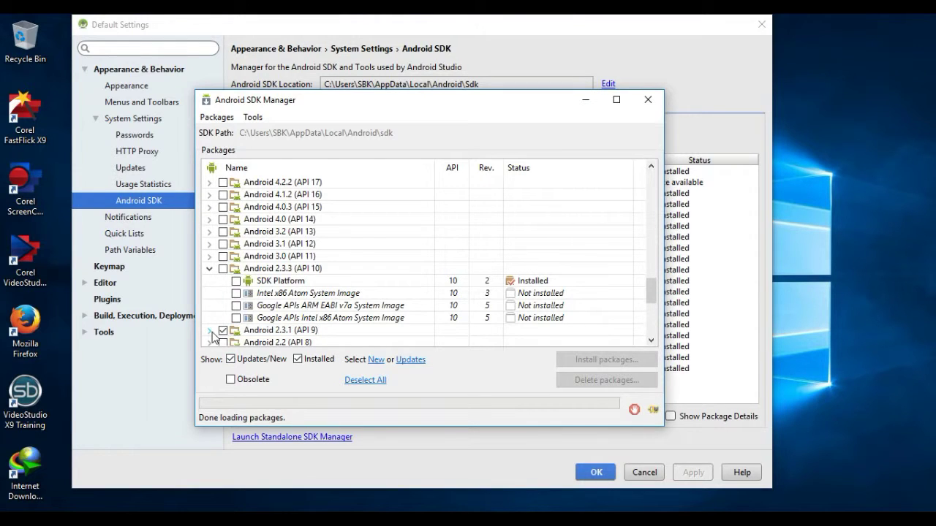
left_click(210, 268)
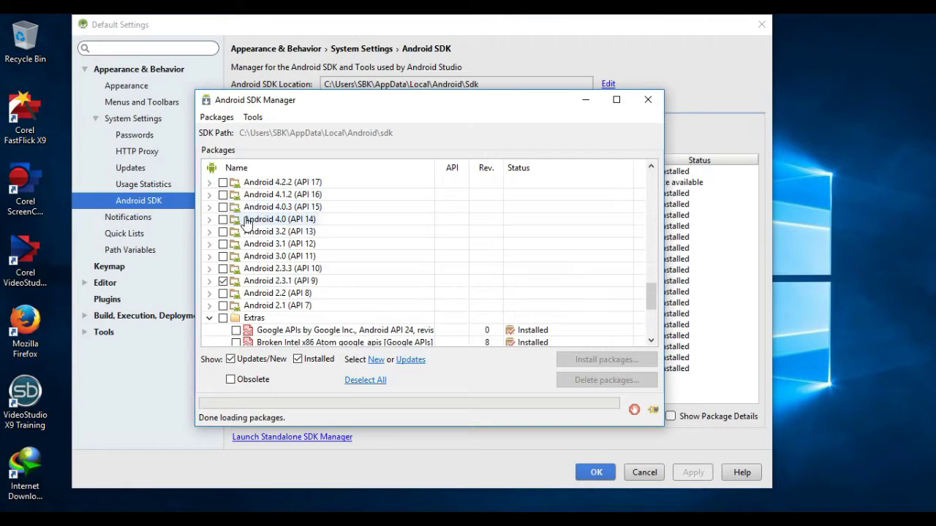
left_click(210, 194)
left_click(210, 195)
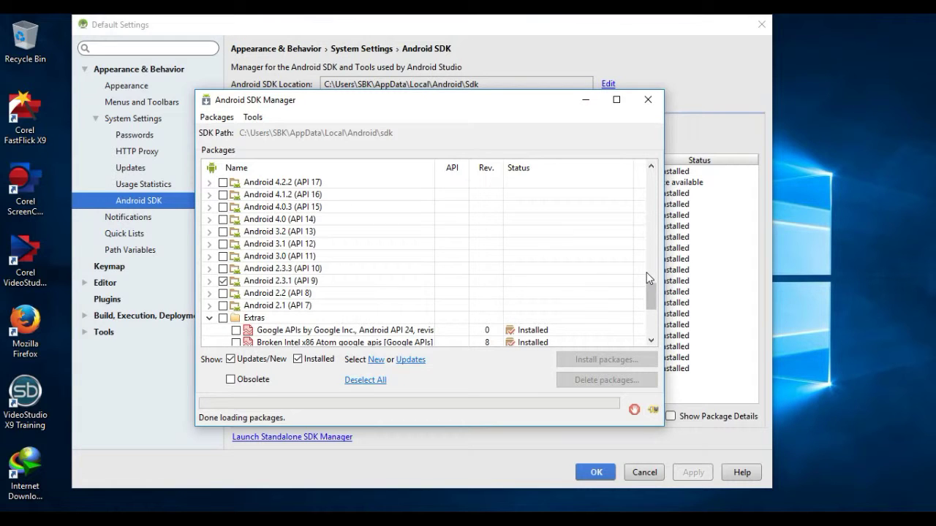
scroll(494, 253, "up", 12)
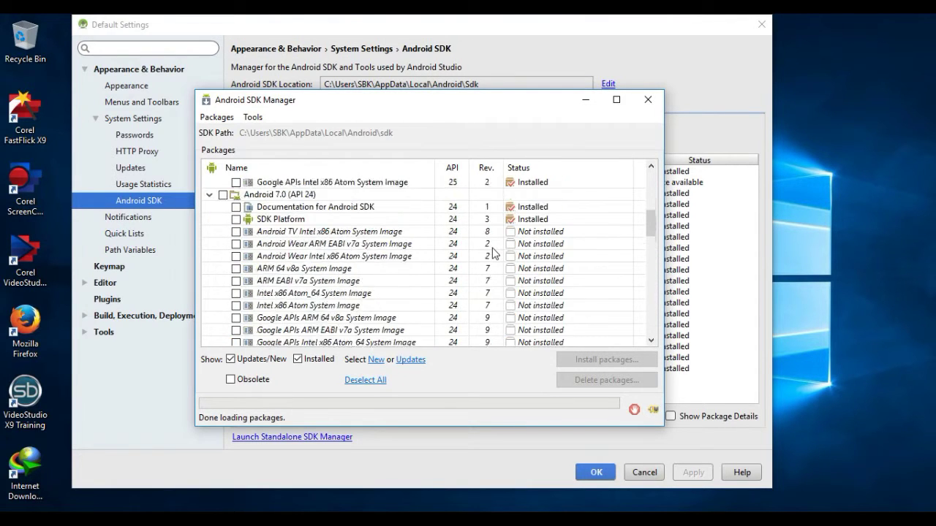
scroll(494, 253, "up", 8)
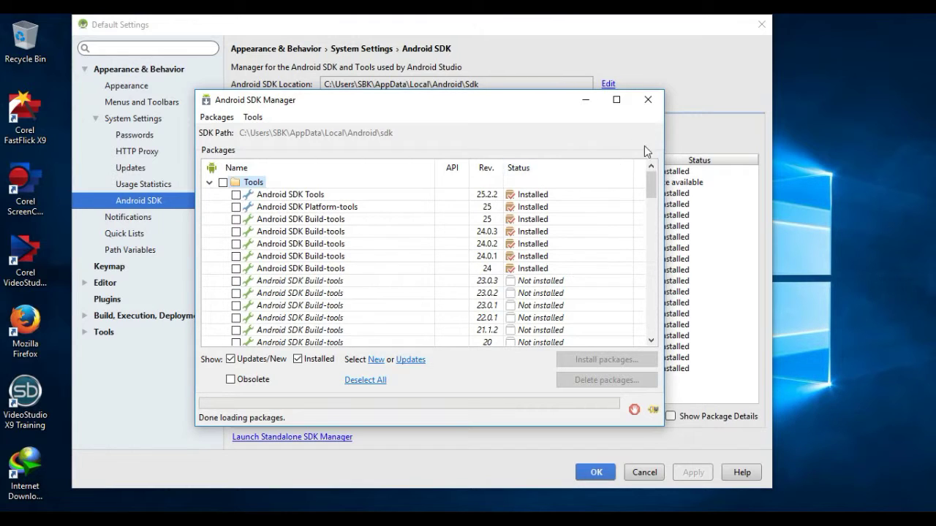
left_click(647, 100)
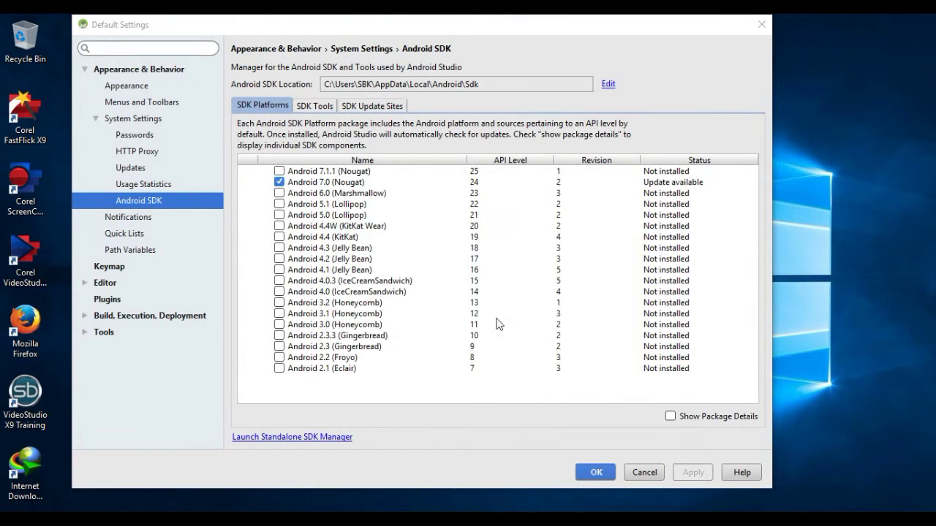
Step: Review the SDK tools, update sites and platforms in the default settings once more and close the settings with OK
left_click(314, 106)
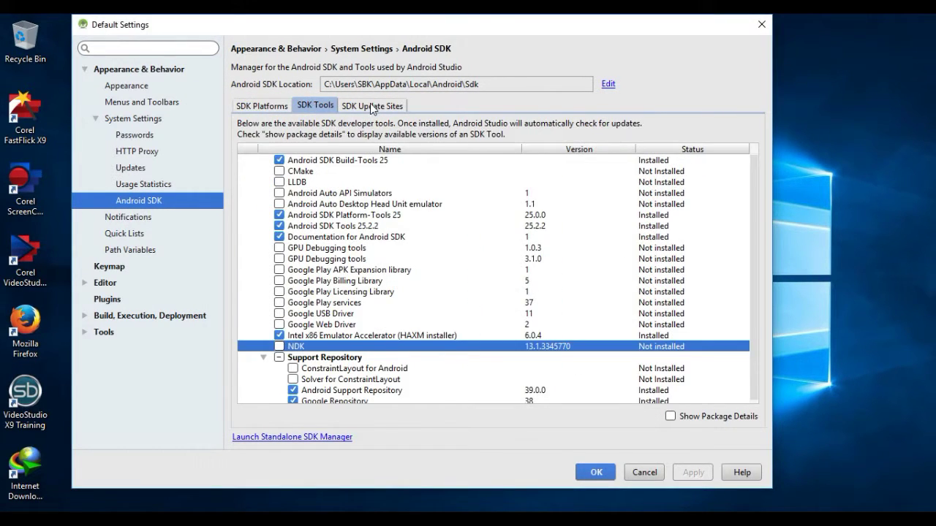
left_click(372, 106)
left_click(280, 107)
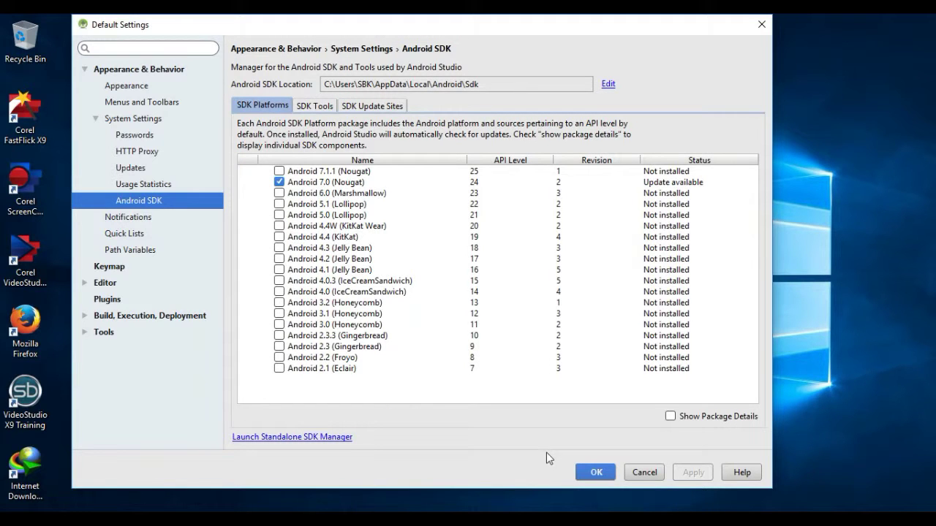
left_click(596, 472)
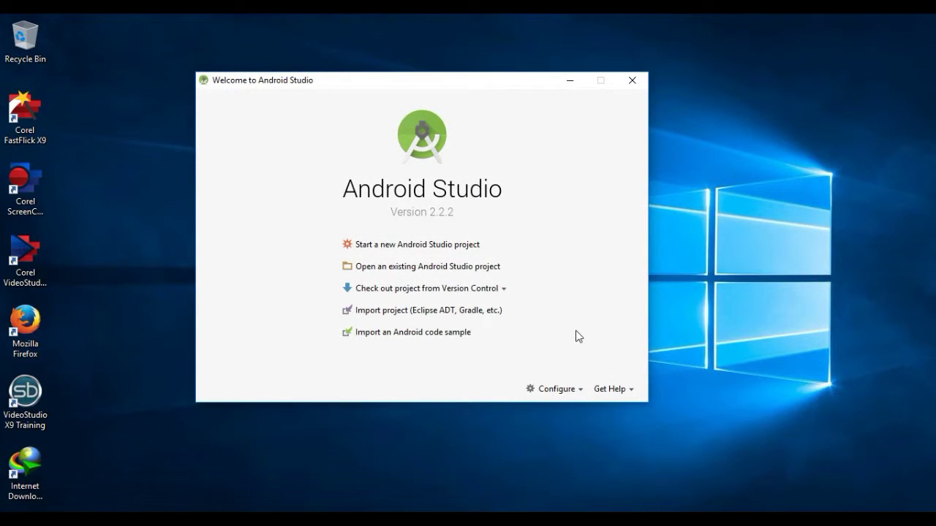
Step: Reopen the SDK Manager to check the refreshed status of the SDK platforms, and return to the welcome window
left_click(578, 392)
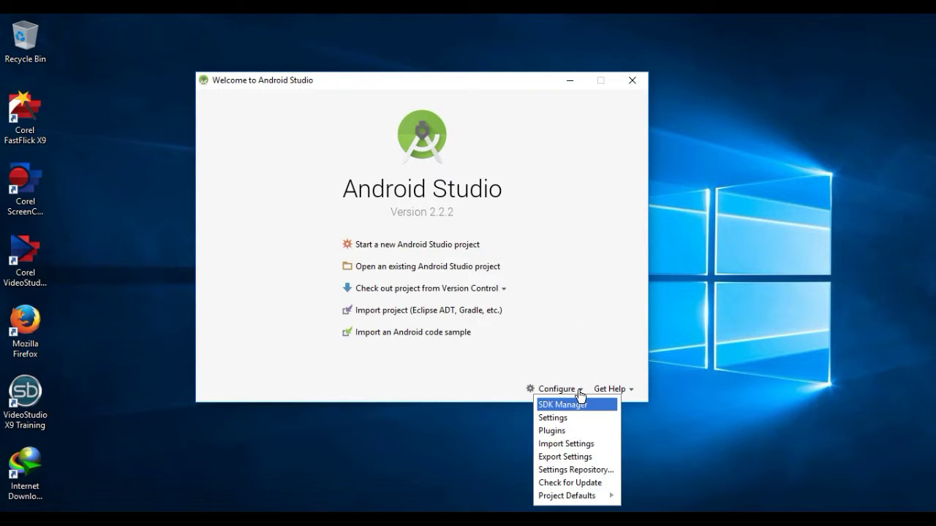
left_click(578, 405)
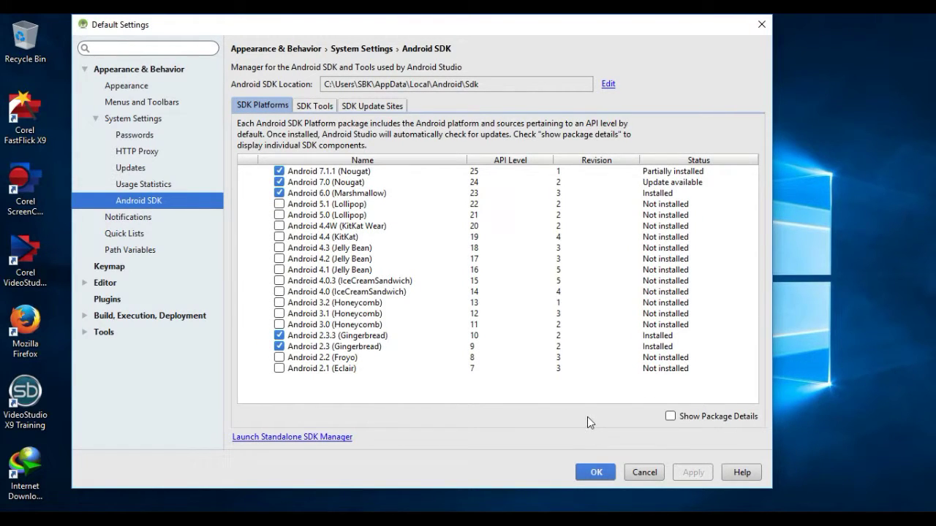
left_click(596, 472)
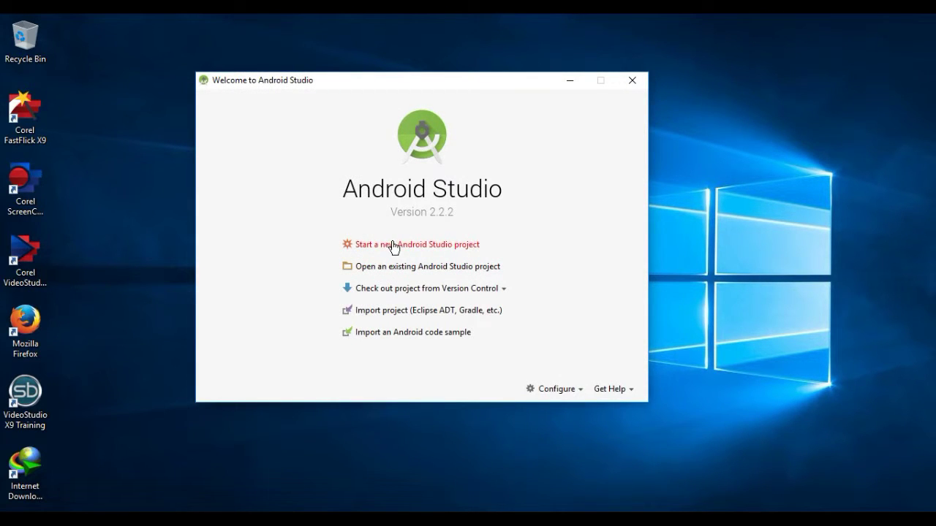
Step: Start a new Android Studio project and name the application myapp
left_click(536, 244)
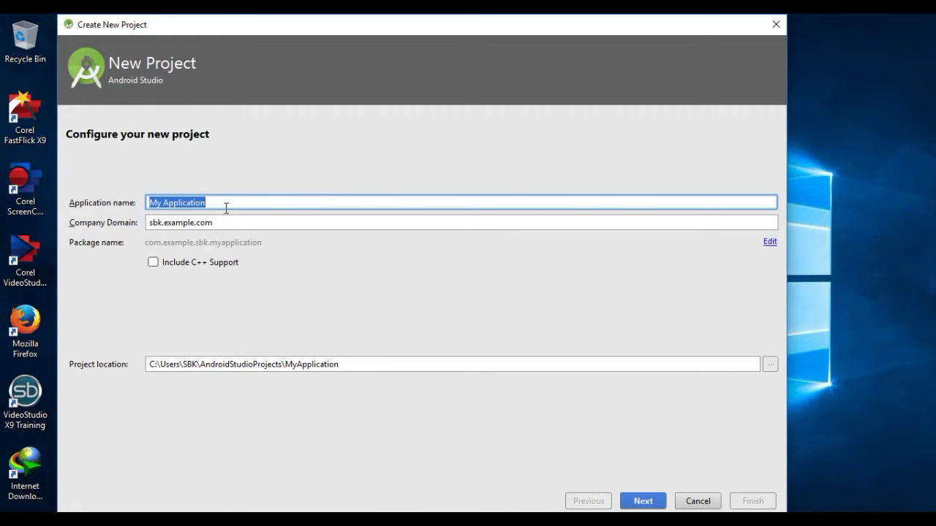
type("may")
key("BackSpace")
key("BackSpace")
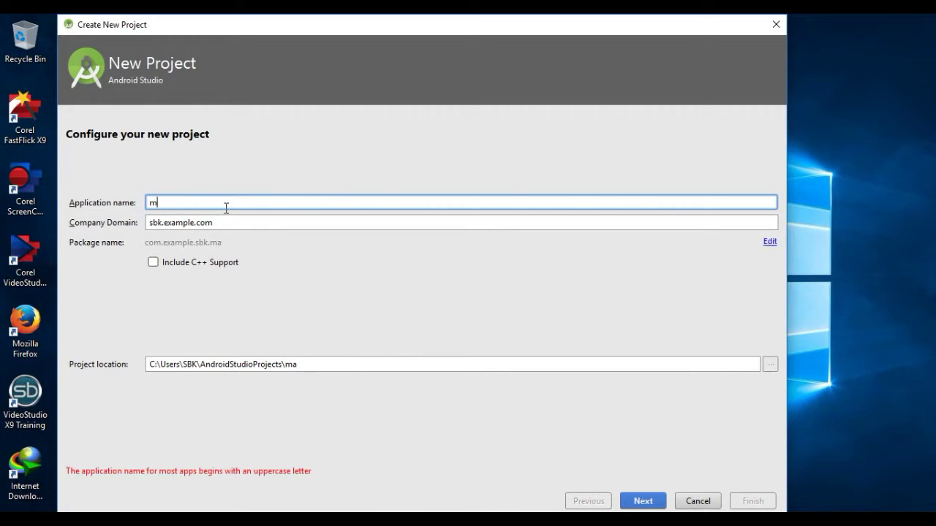
type("yapp")
Step: Set the new project's company domain to sbk.vf.com
left_click(226, 228)
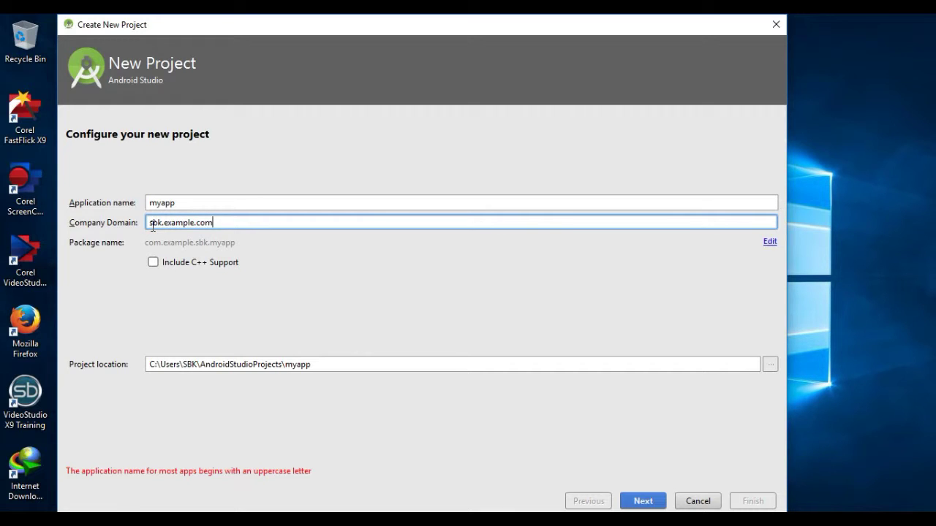
left_click_drag(150, 227, 194, 226)
left_click(165, 226)
type("vf")
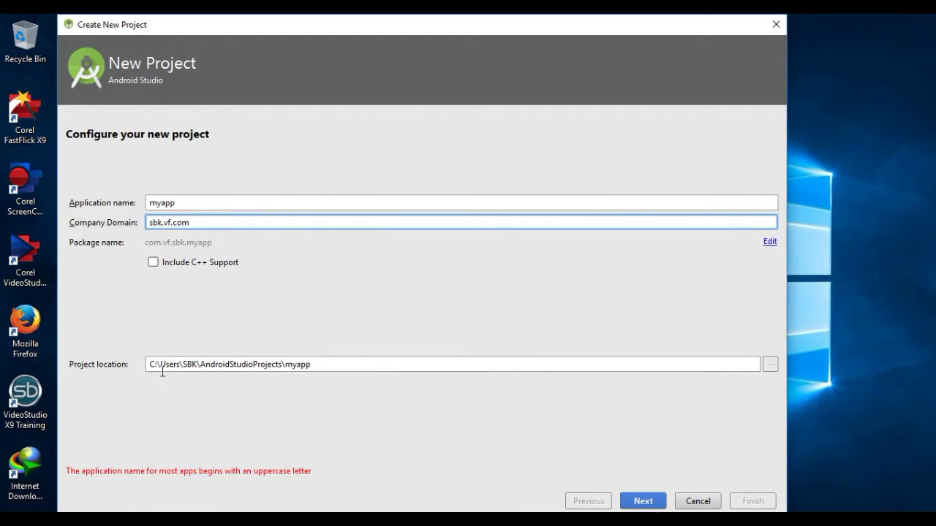
Step: Check the project location, keep the default AndroidStudioProjects\myapp folder and continue to the target device settings
left_click_drag(148, 366, 338, 366)
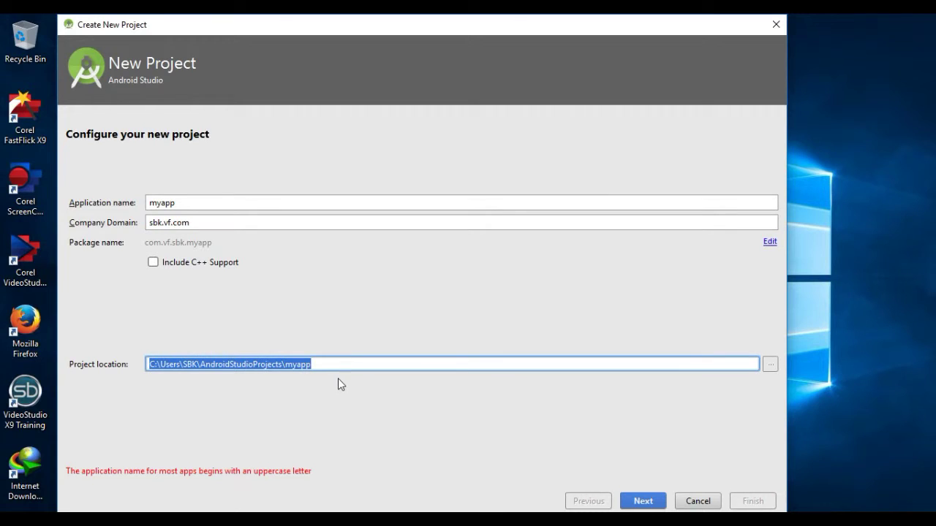
left_click(576, 359)
left_click(769, 368)
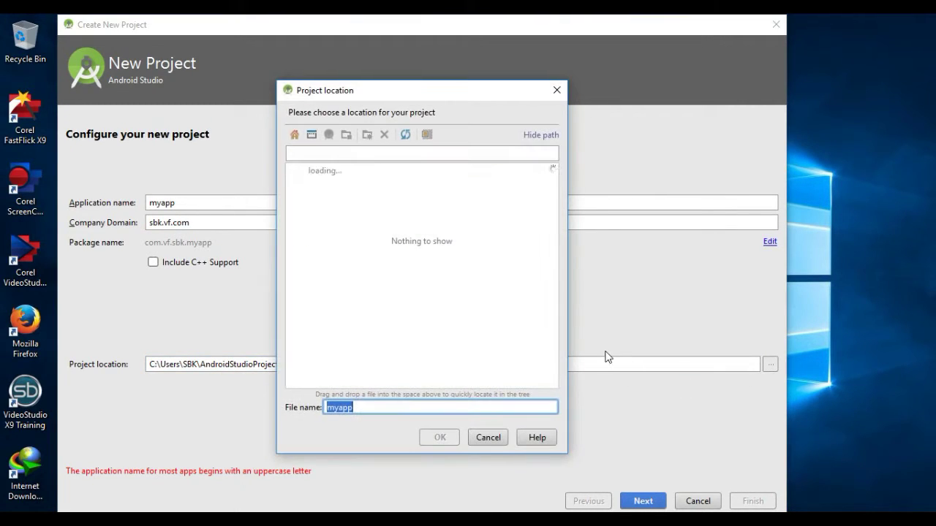
left_click(497, 439)
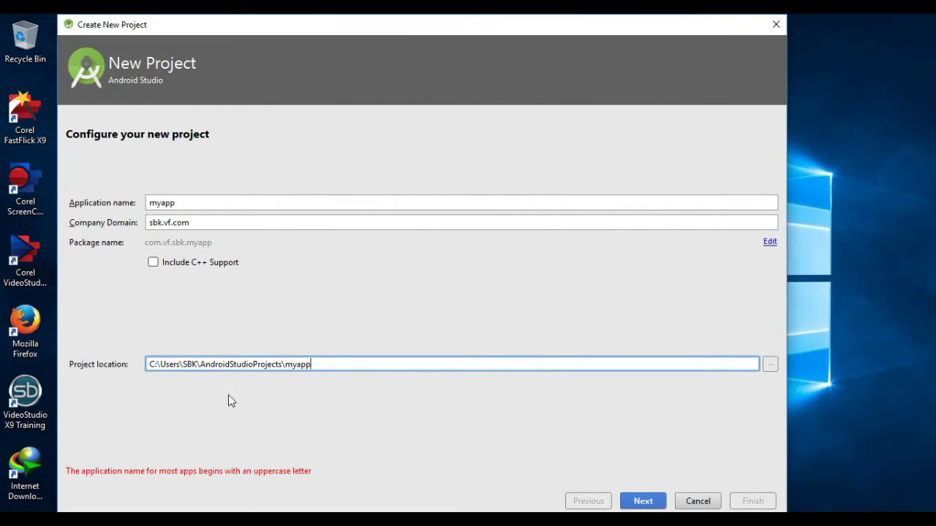
left_click(647, 504)
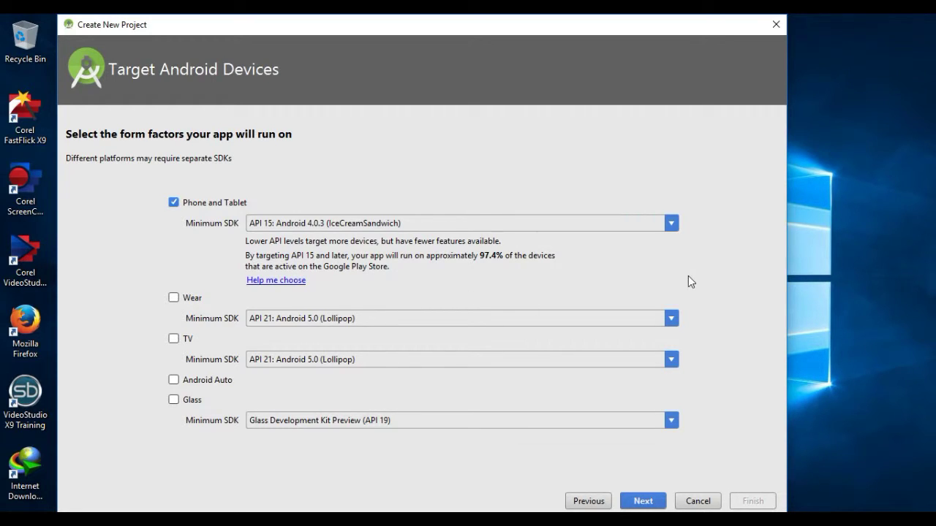
Step: Compare API 9 and API 14 as the Phone and Tablet minimum SDK and choose API 9: Android 2.3 (Gingerbread)
left_click(672, 230)
scroll(484, 266, "up", 2)
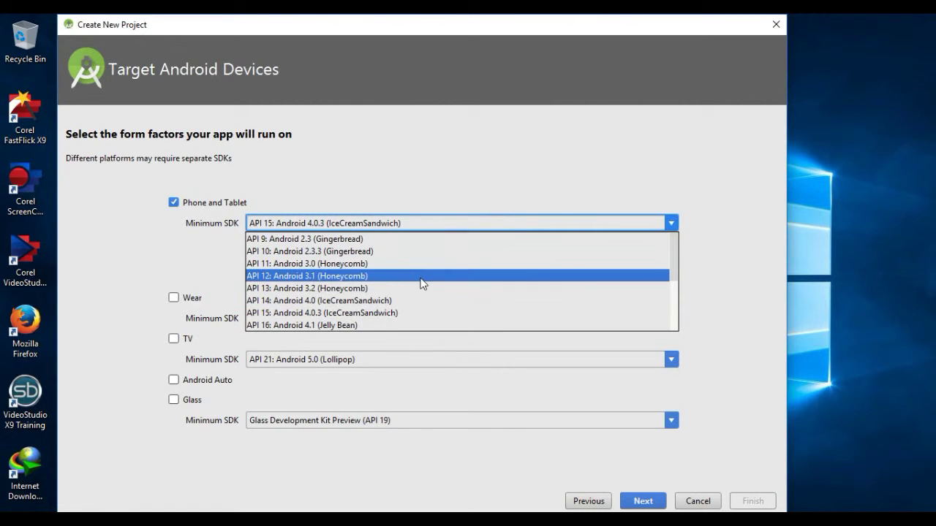
left_click(322, 240)
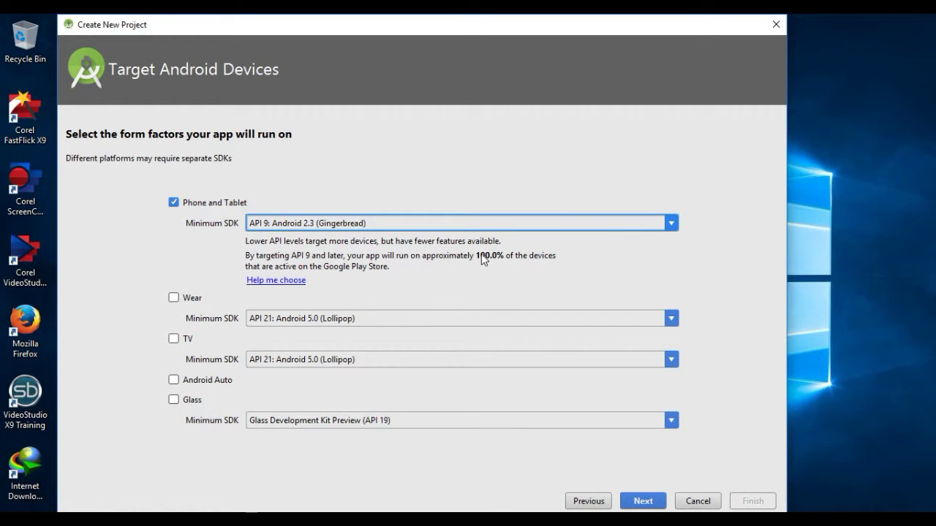
left_click(671, 226)
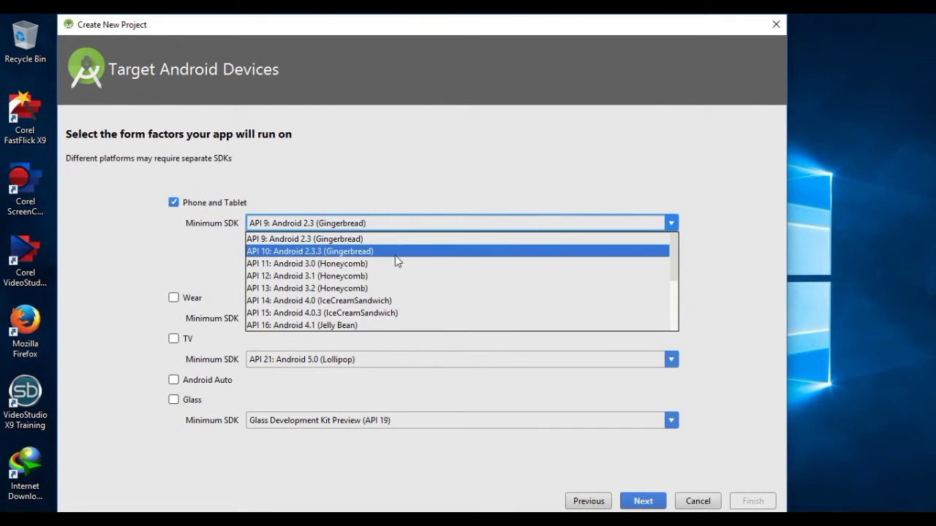
left_click(372, 300)
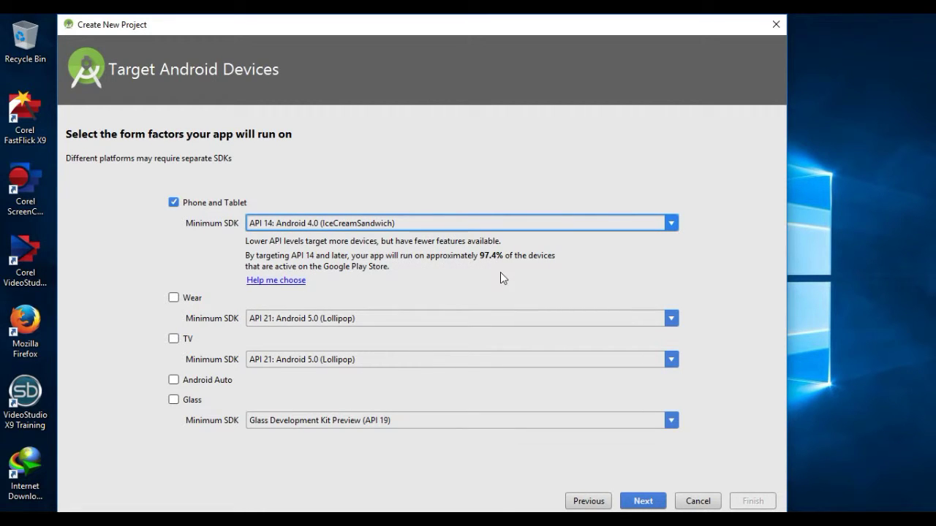
left_click(676, 228)
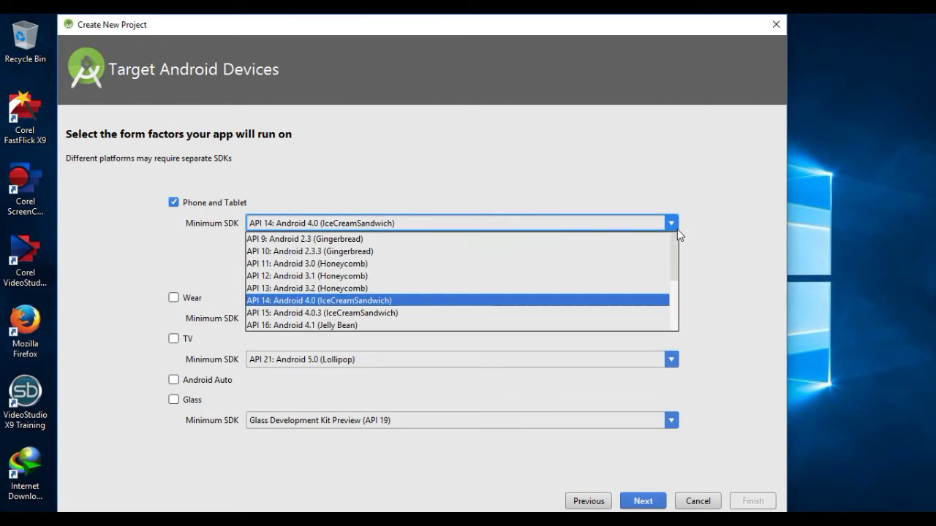
left_click(358, 238)
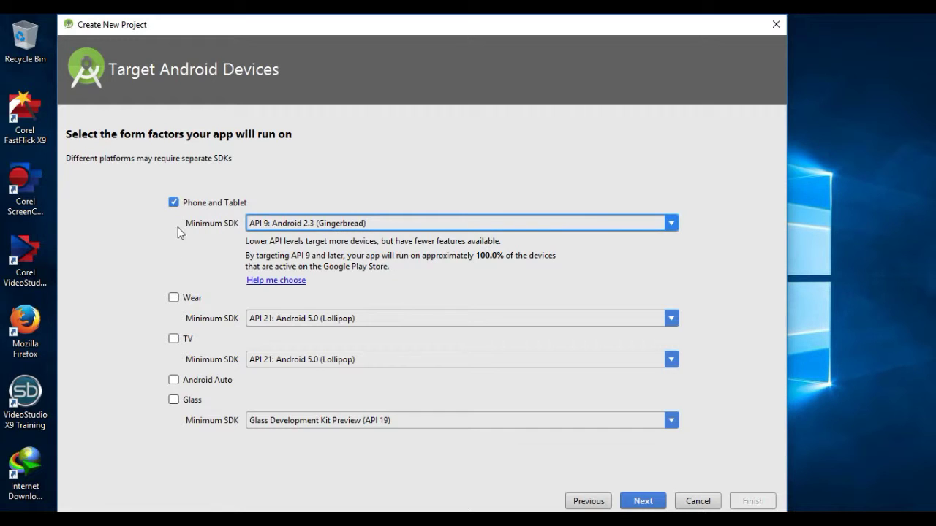
left_click(174, 297)
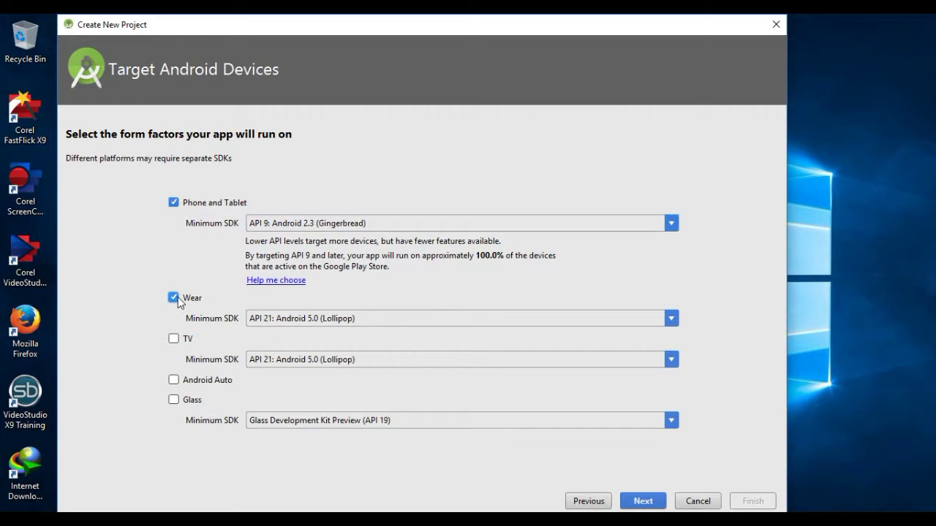
left_click(175, 299)
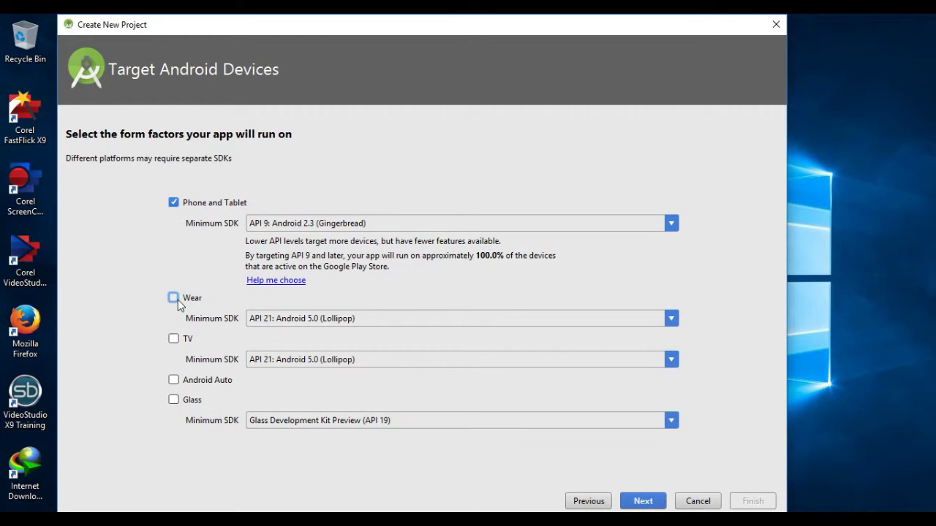
left_click(174, 340)
left_click(174, 340)
left_click(173, 204)
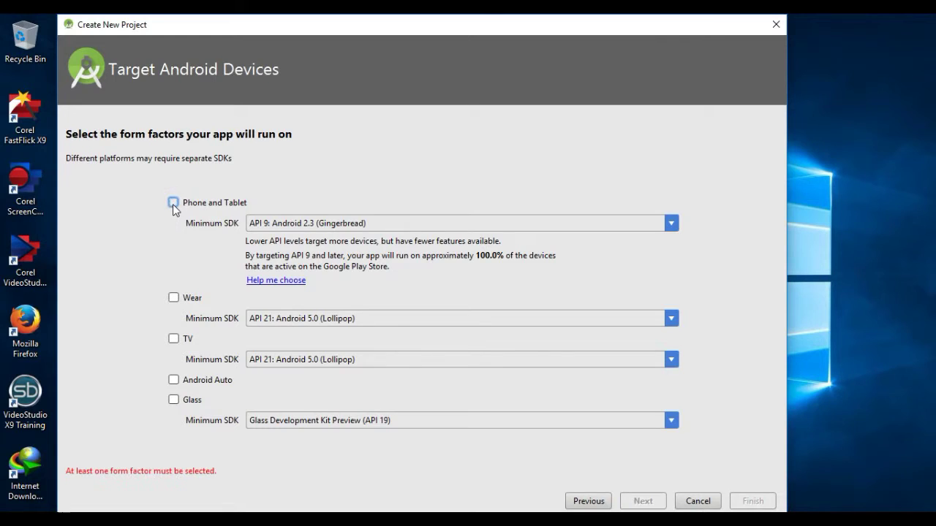
left_click(173, 203)
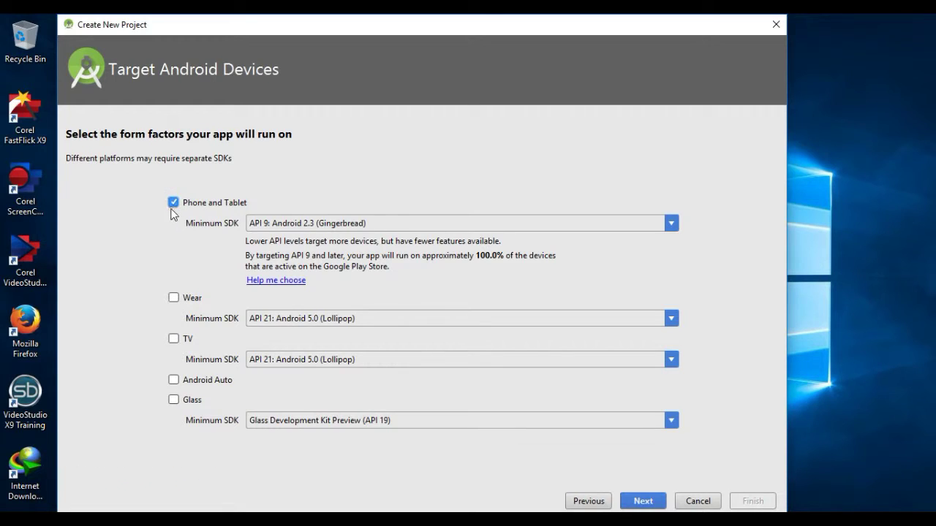
Step: Continue with Phone and Tablet only, browse the mobile activity templates and select Empty Activity
left_click(643, 501)
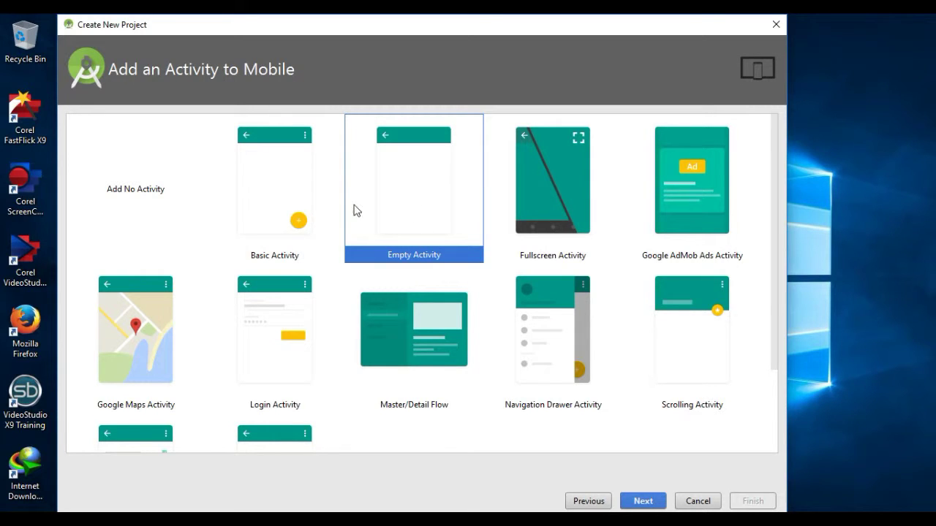
left_click(290, 201)
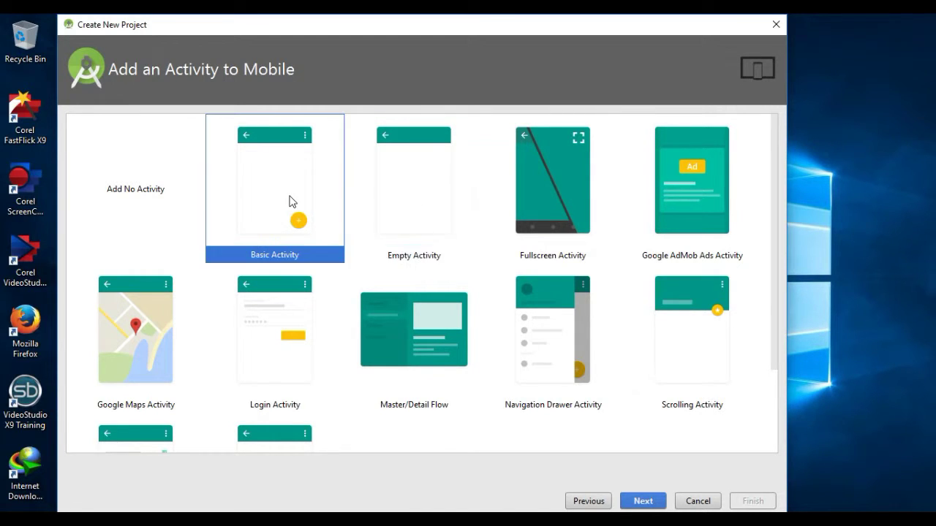
left_click(400, 209)
left_click(524, 207)
left_click(703, 207)
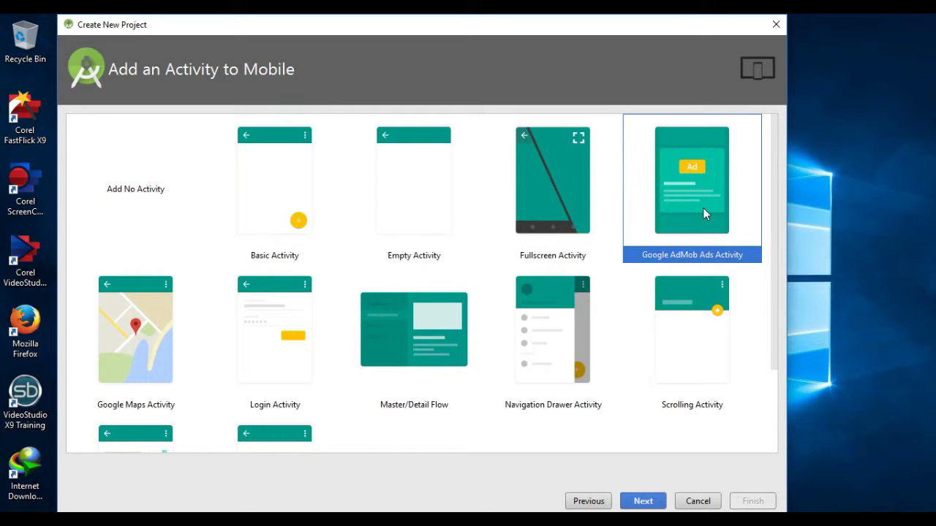
left_click(144, 333)
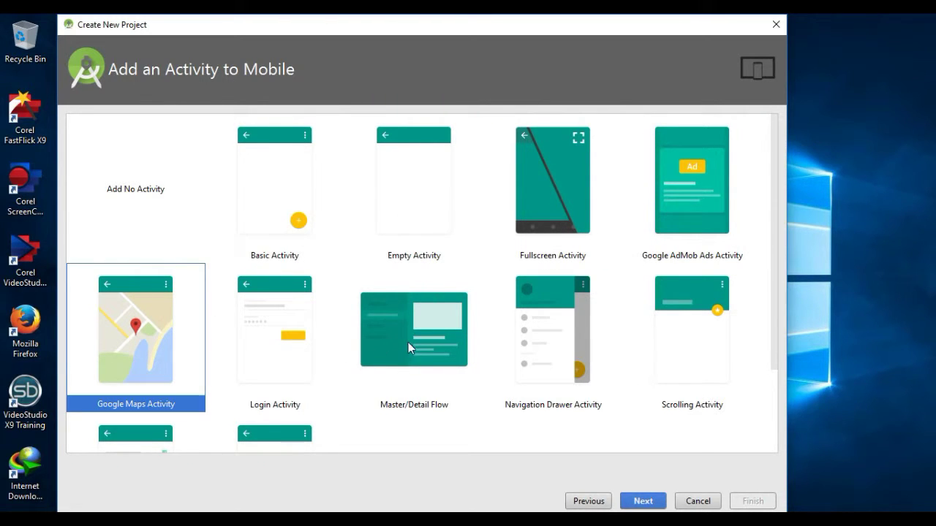
left_click(417, 207)
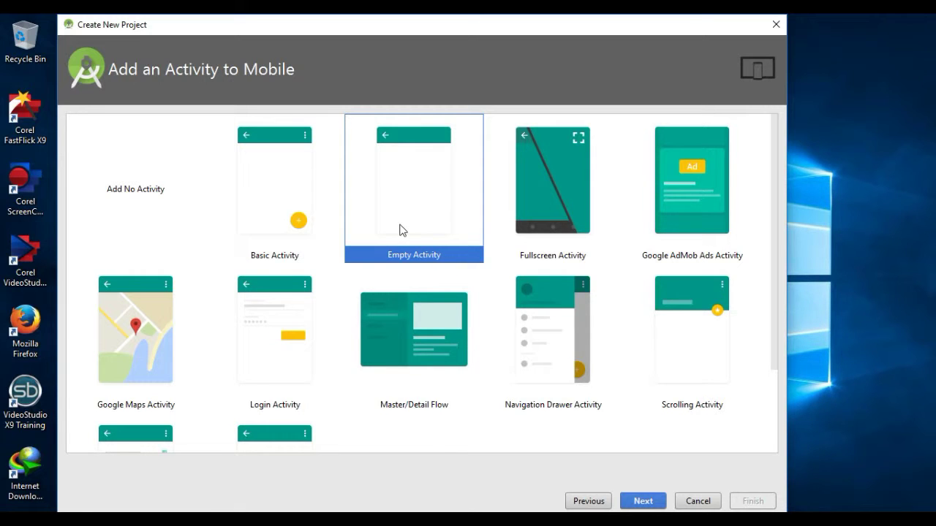
Step: Create the project with the default activity and layout names and allow OpenJDK Platform binary through Windows Firewall on public networks
left_click(643, 502)
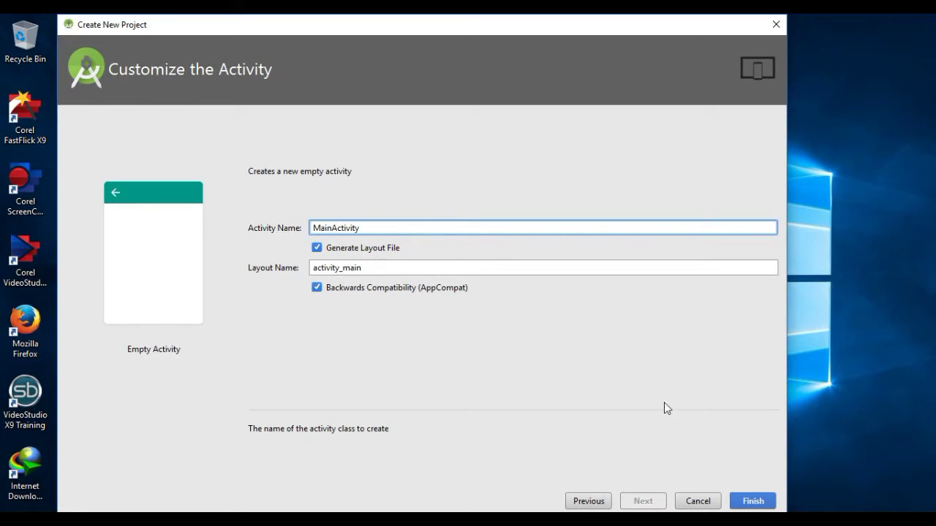
left_click(753, 501)
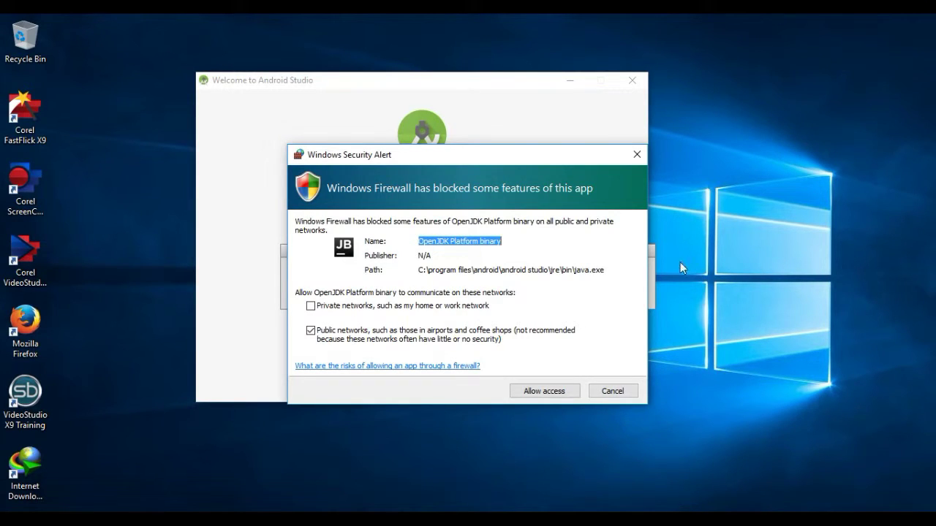
left_click(563, 393)
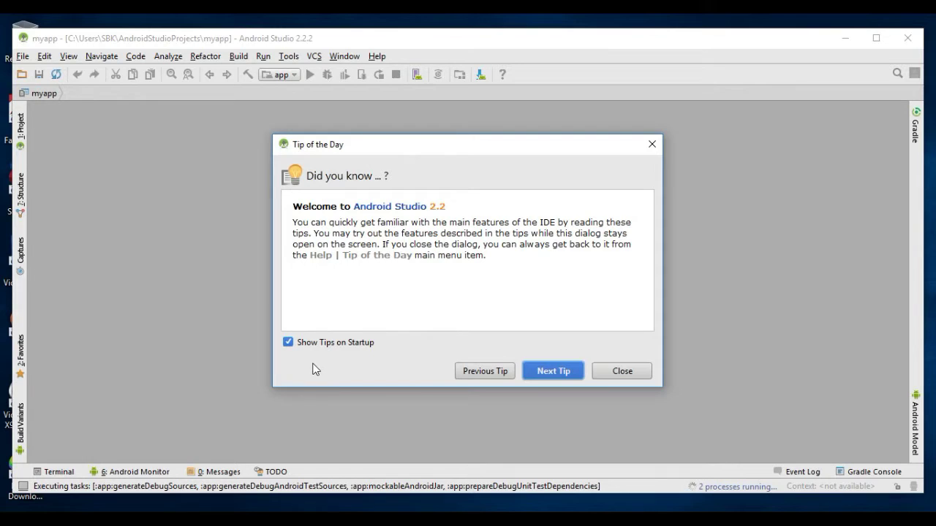
Step: Turn off showing tips on startup, skim through several tips and close the Tip of the Day
left_click(288, 342)
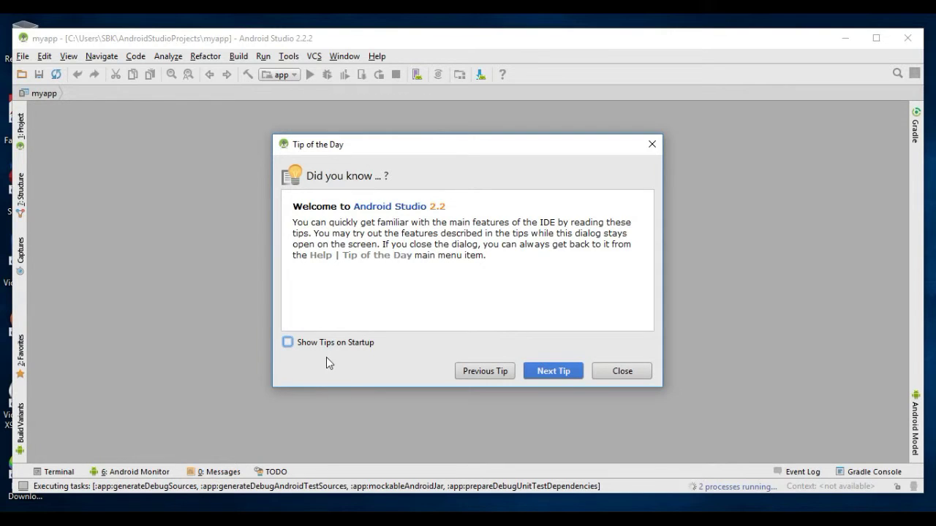
left_click(567, 371)
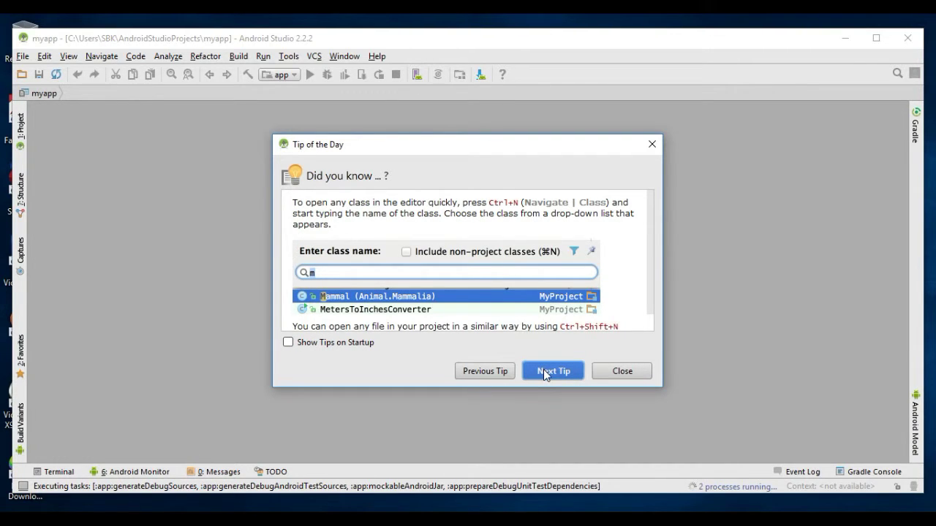
left_click(543, 371)
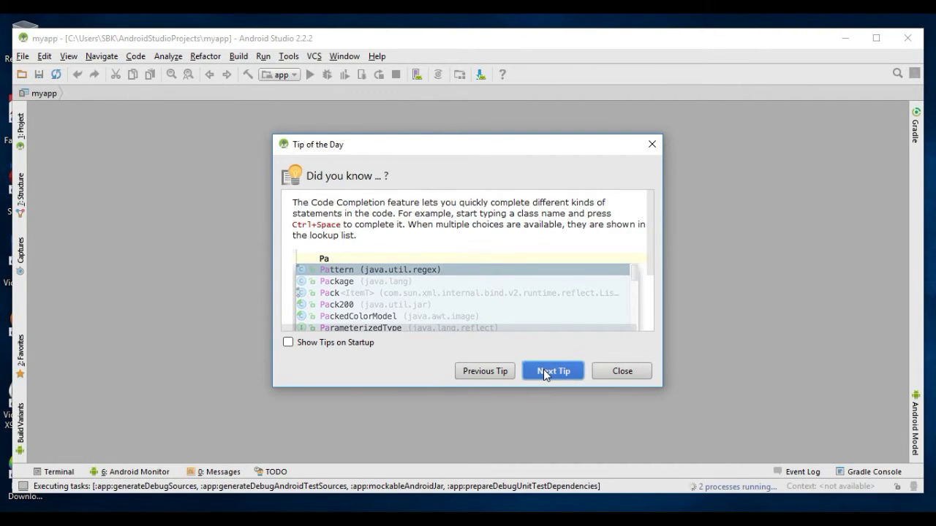
left_click(543, 371)
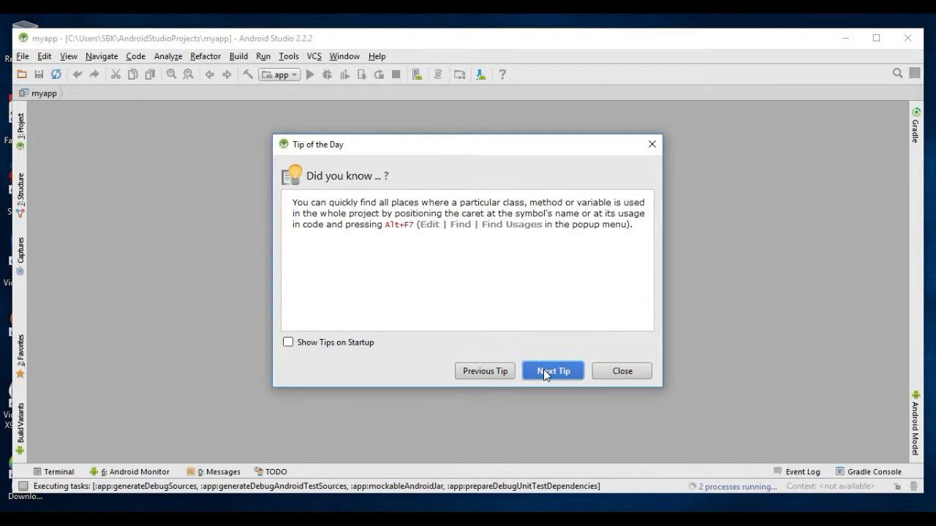
left_click(543, 371)
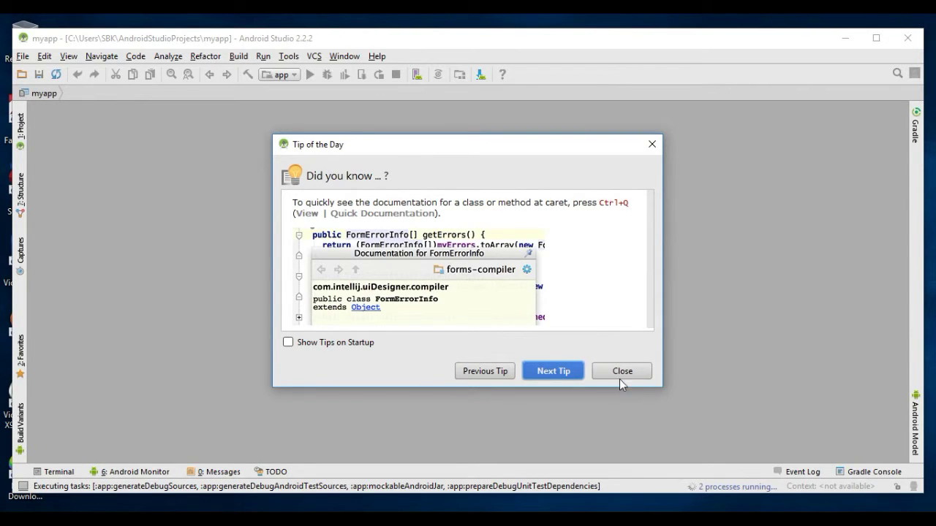
left_click(575, 376)
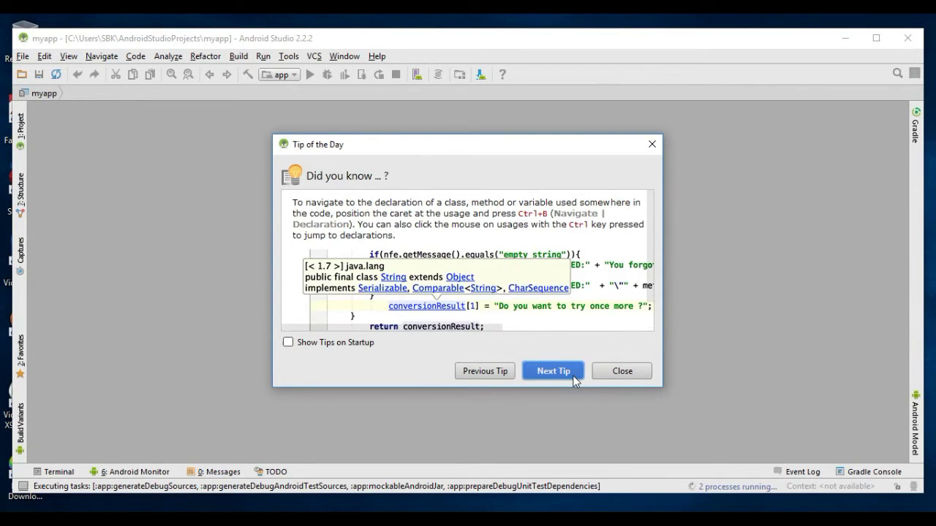
left_click(609, 372)
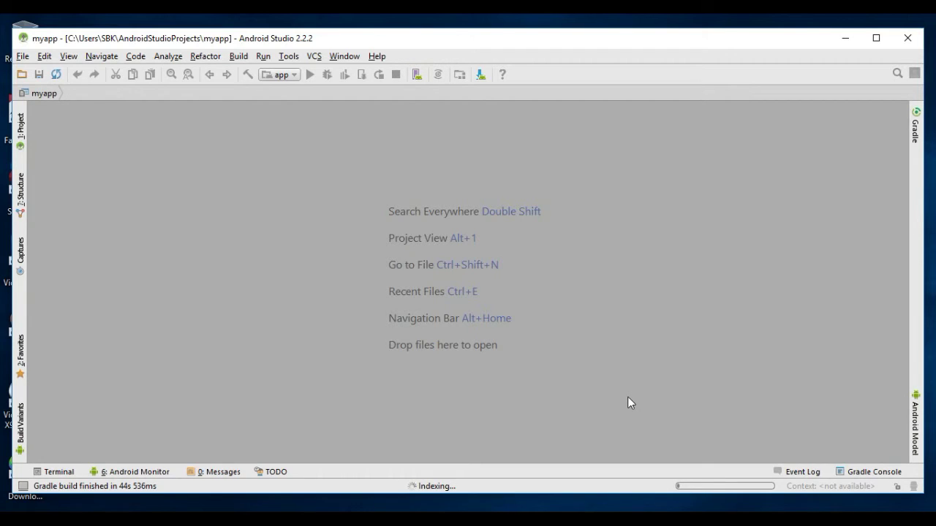
right_click(650, 24)
left_click(681, 62)
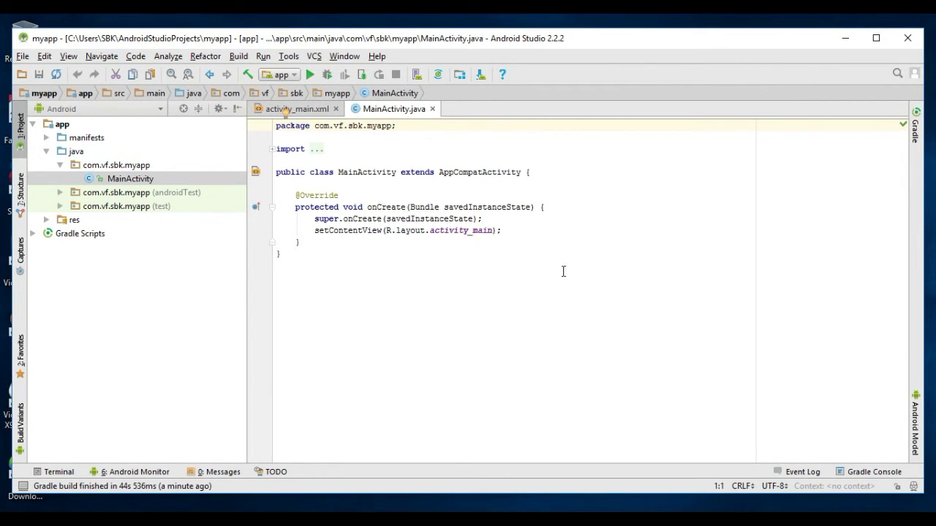
Step: Show the activity_main.xml layout in the design editor
left_click(305, 111)
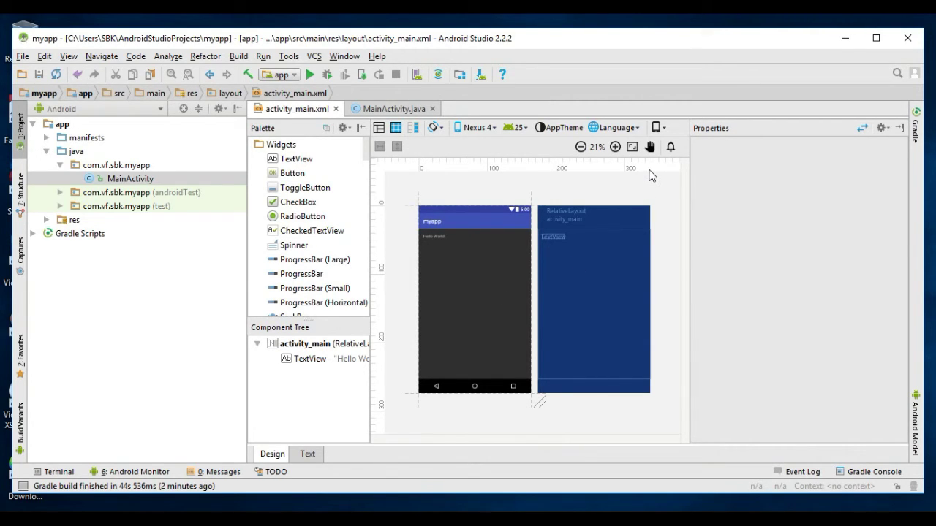
key("alt+f")
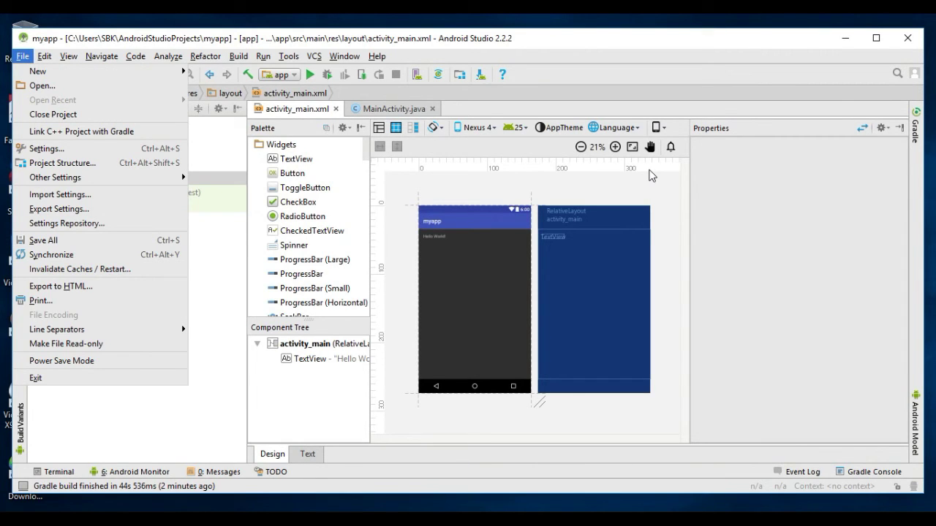
left_click(24, 58)
left_click(44, 58)
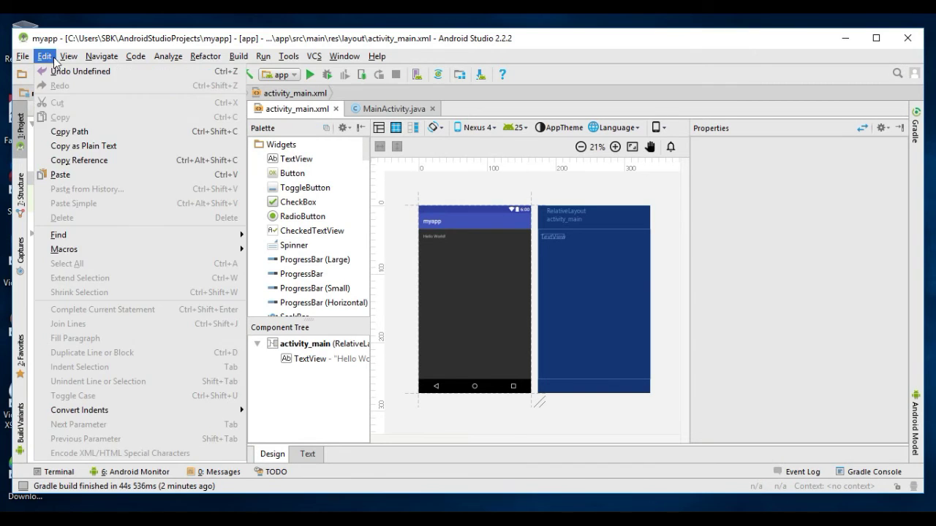
left_click(68, 59)
left_click(68, 59)
mouse_move(91, 62)
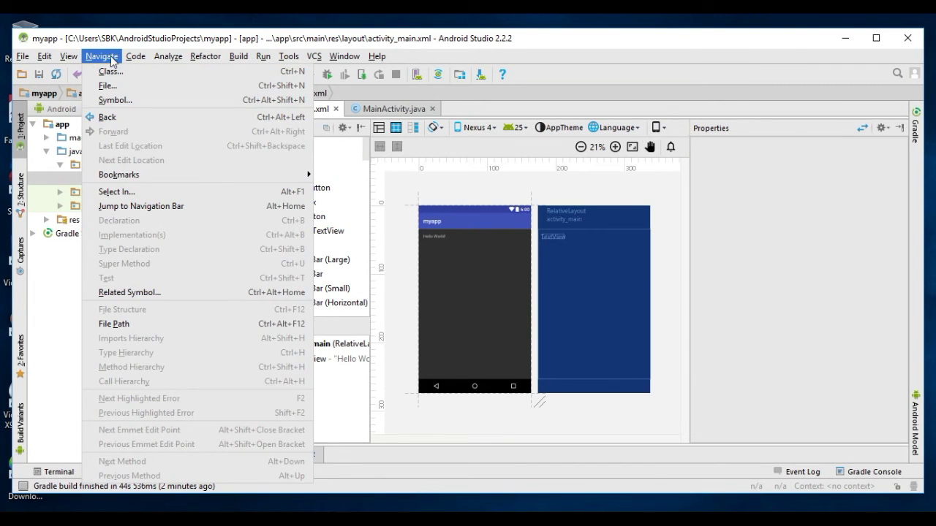
mouse_move(223, 58)
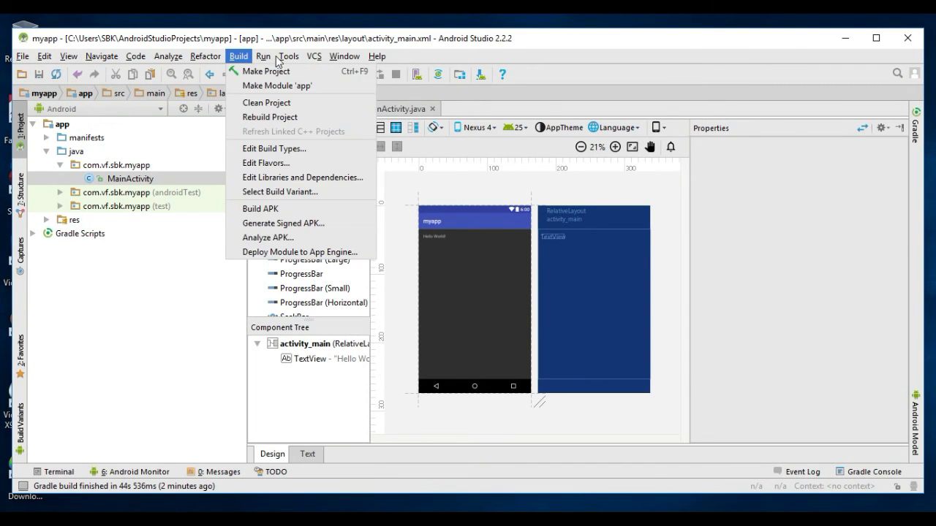
mouse_move(377, 58)
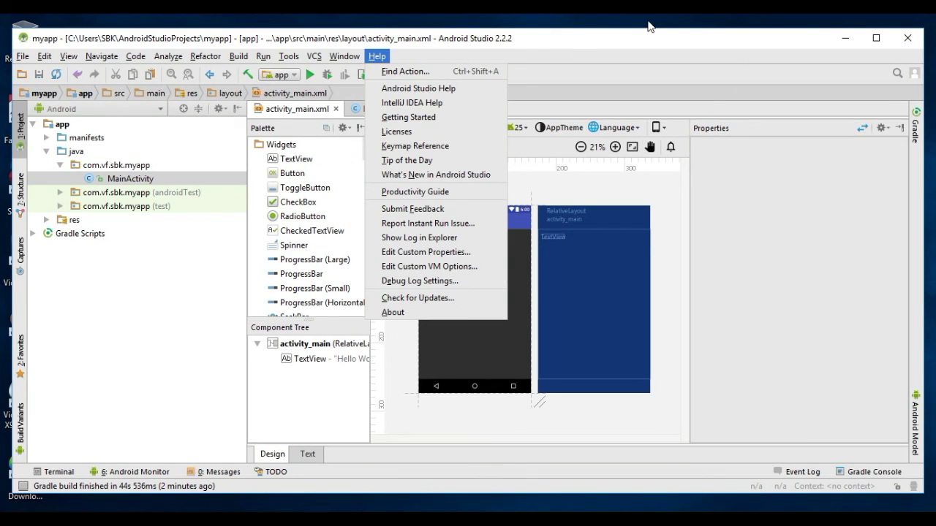